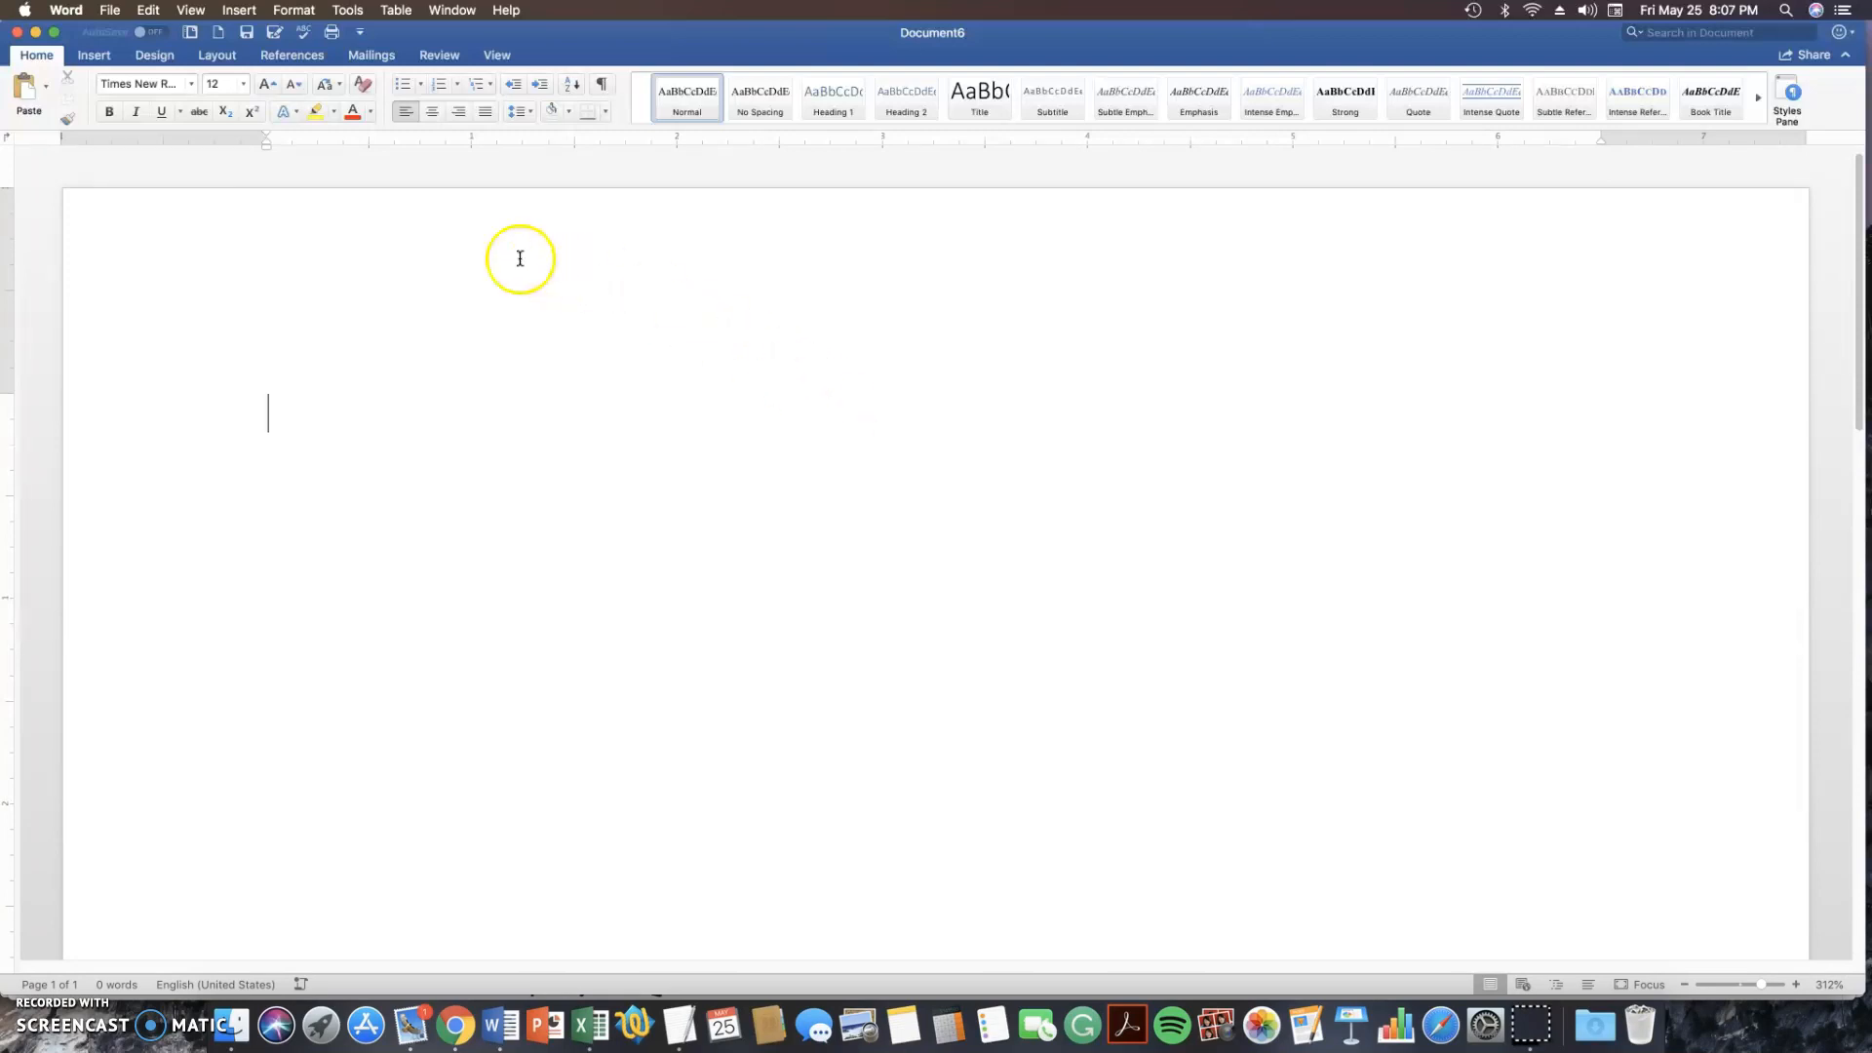
# Give the first page a different header and enter "Running head: TITLE OF ESSAY" in it
pyautogui.doubleClick(286, 254)
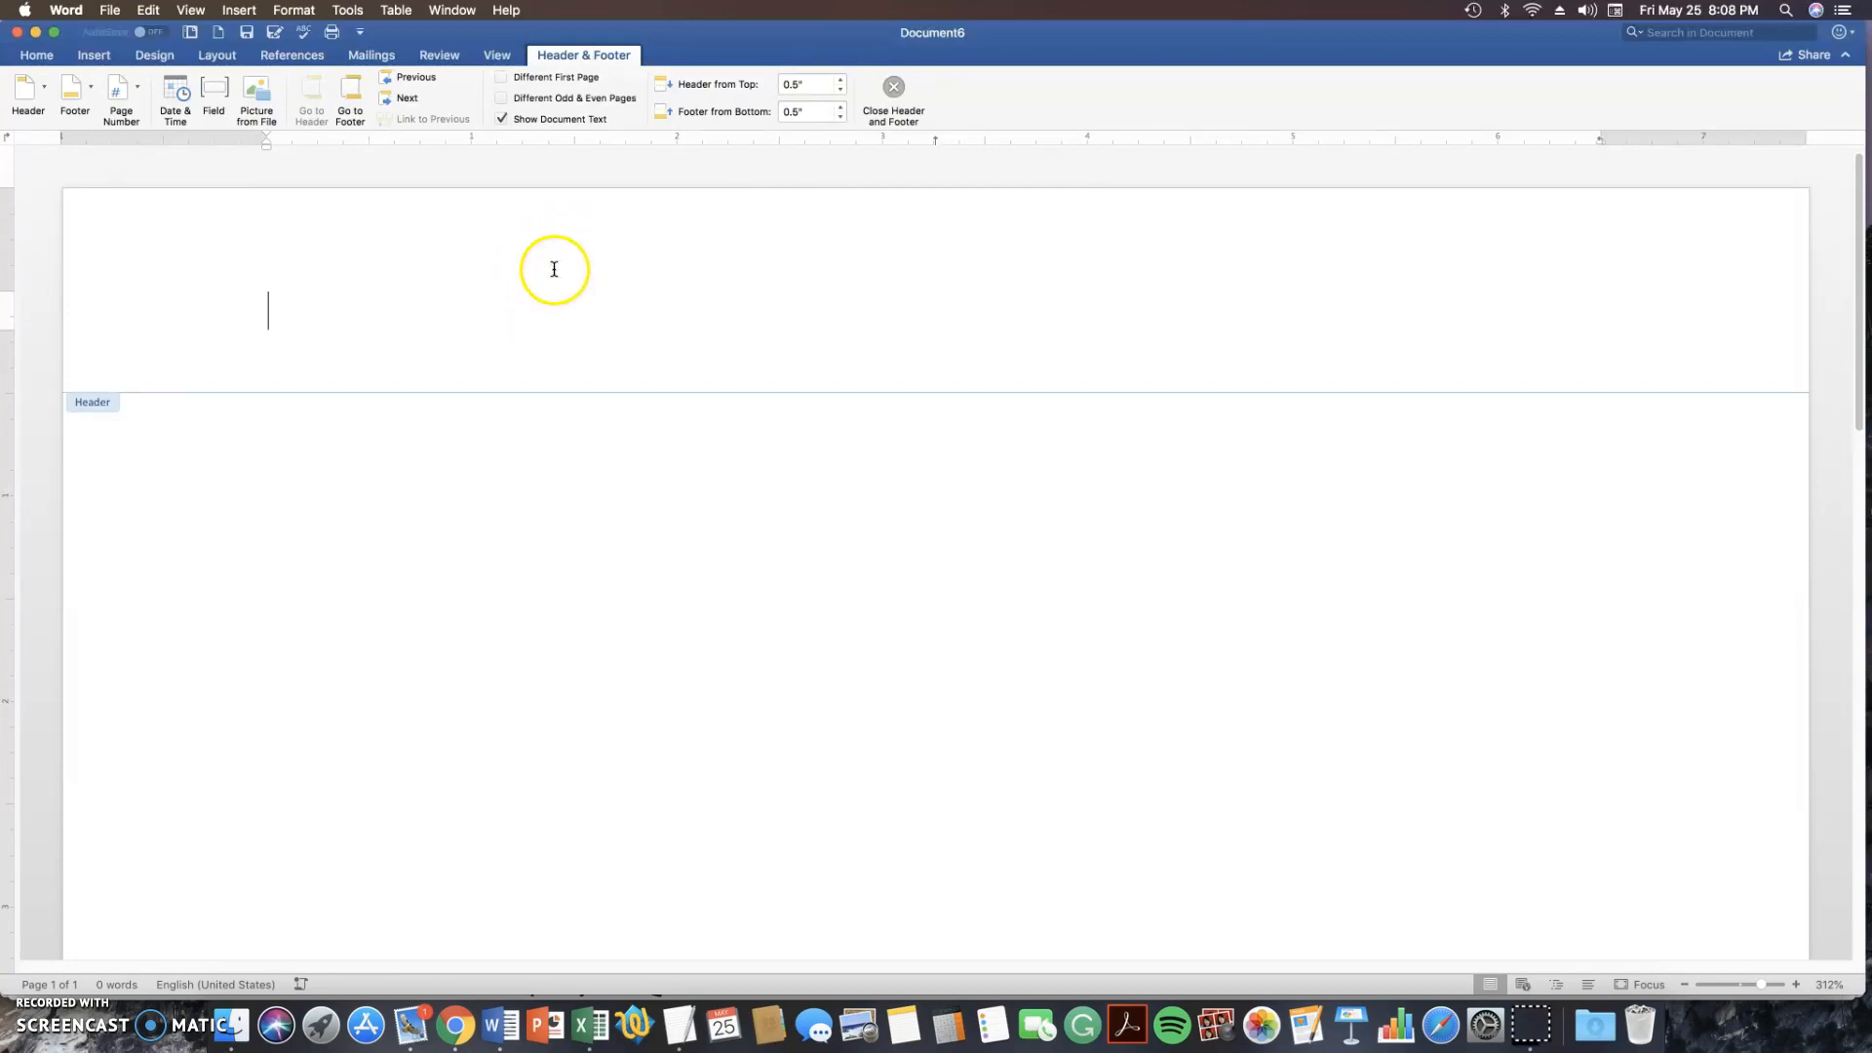
pyautogui.click(546, 80)
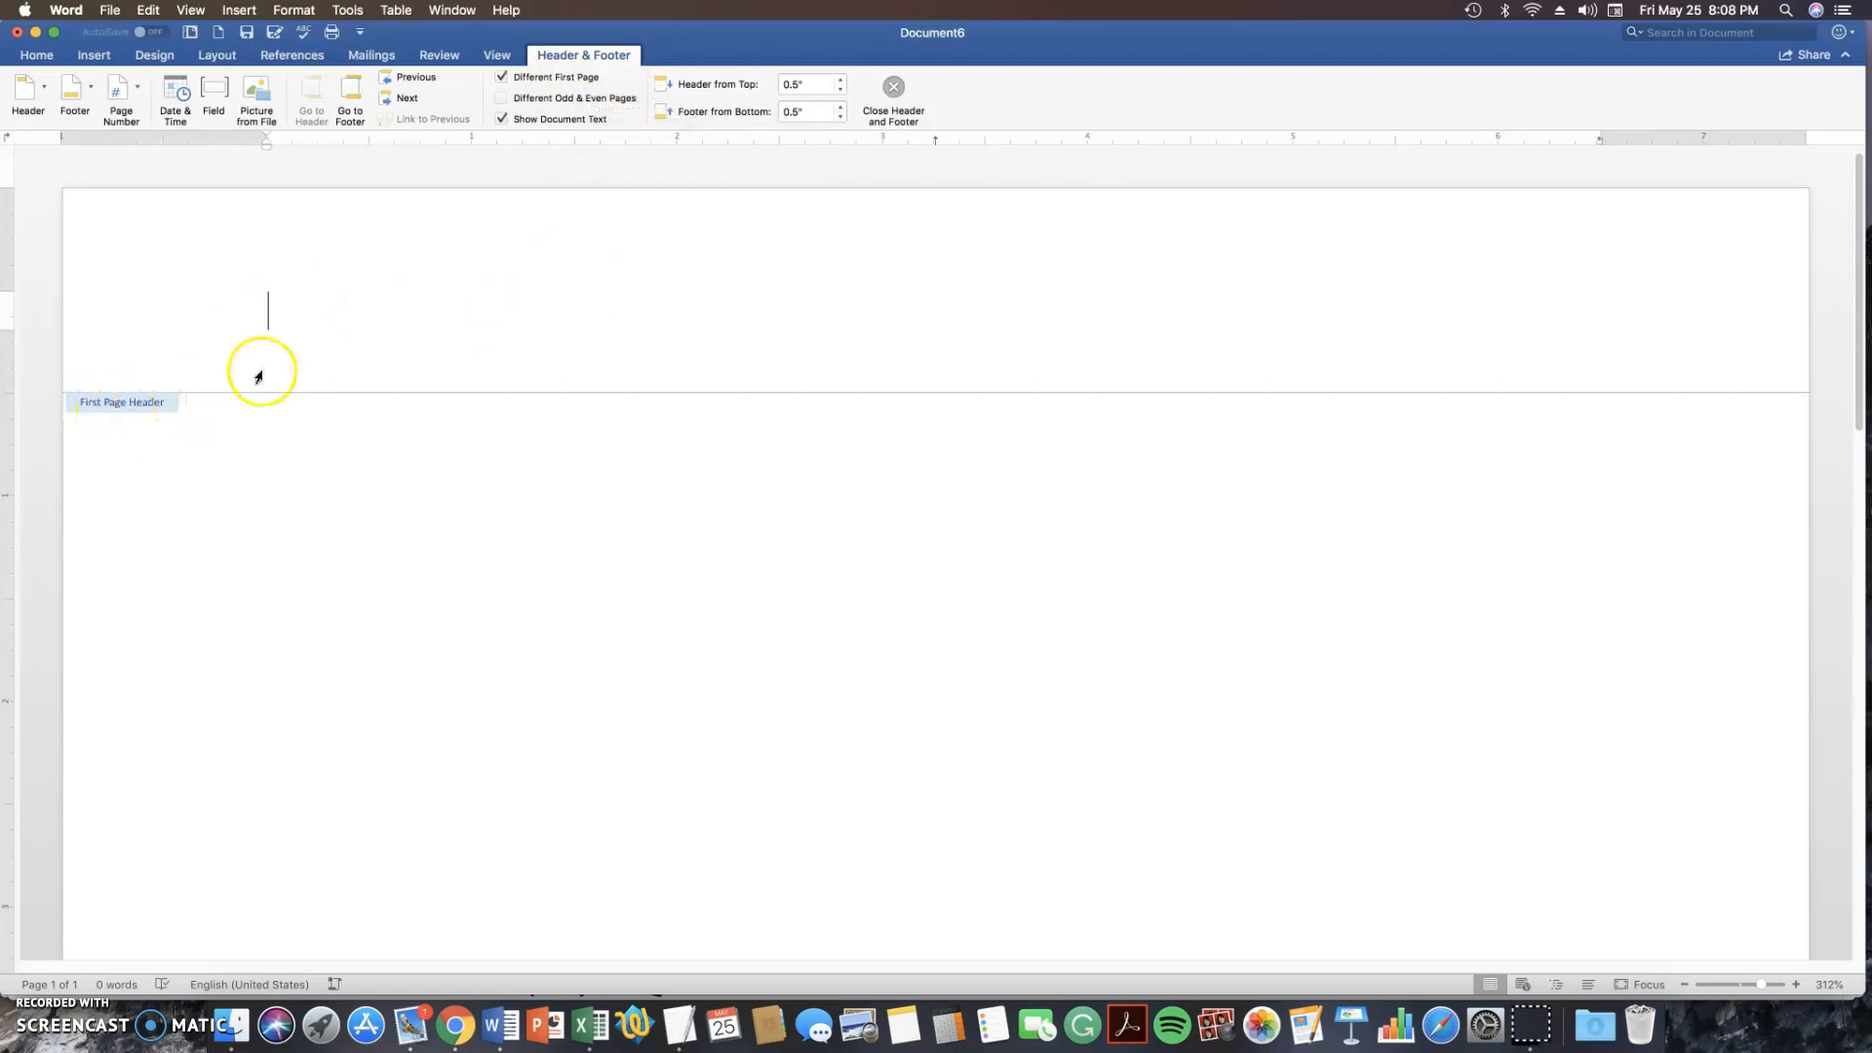
pyautogui.write('R')
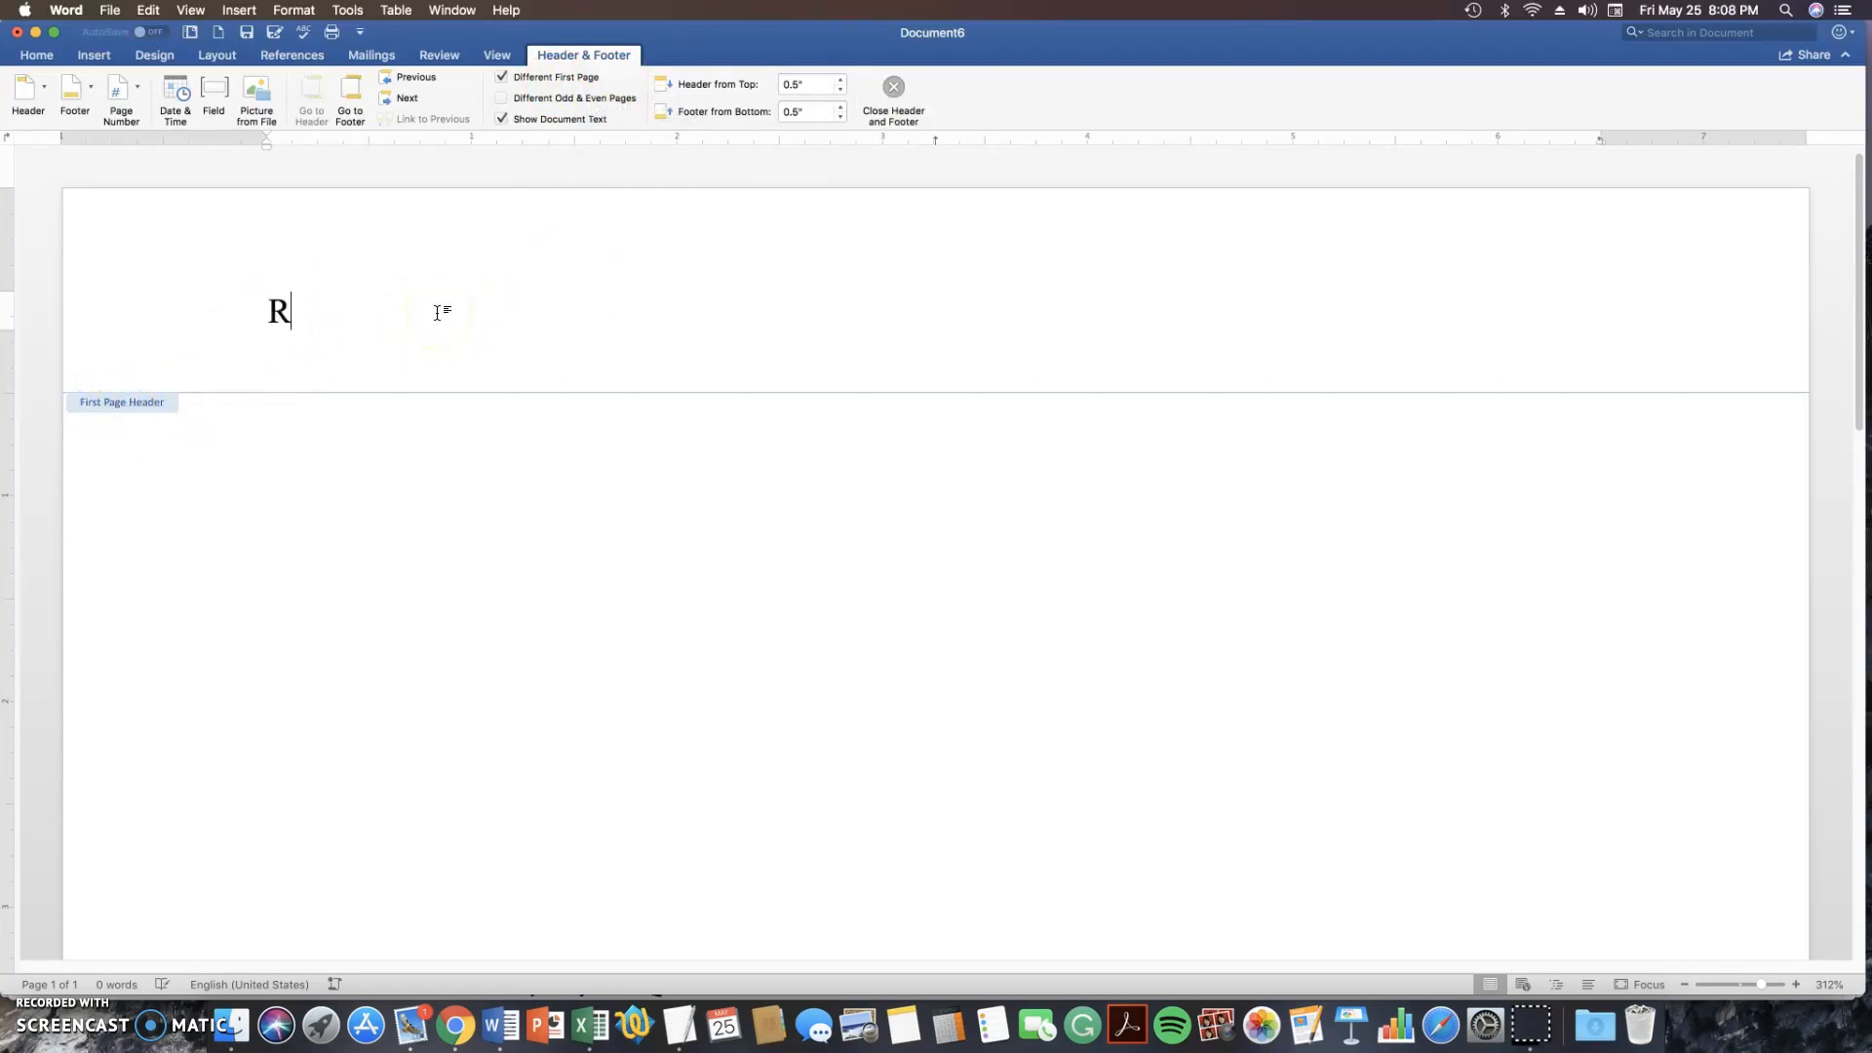
pyautogui.write('unning head')
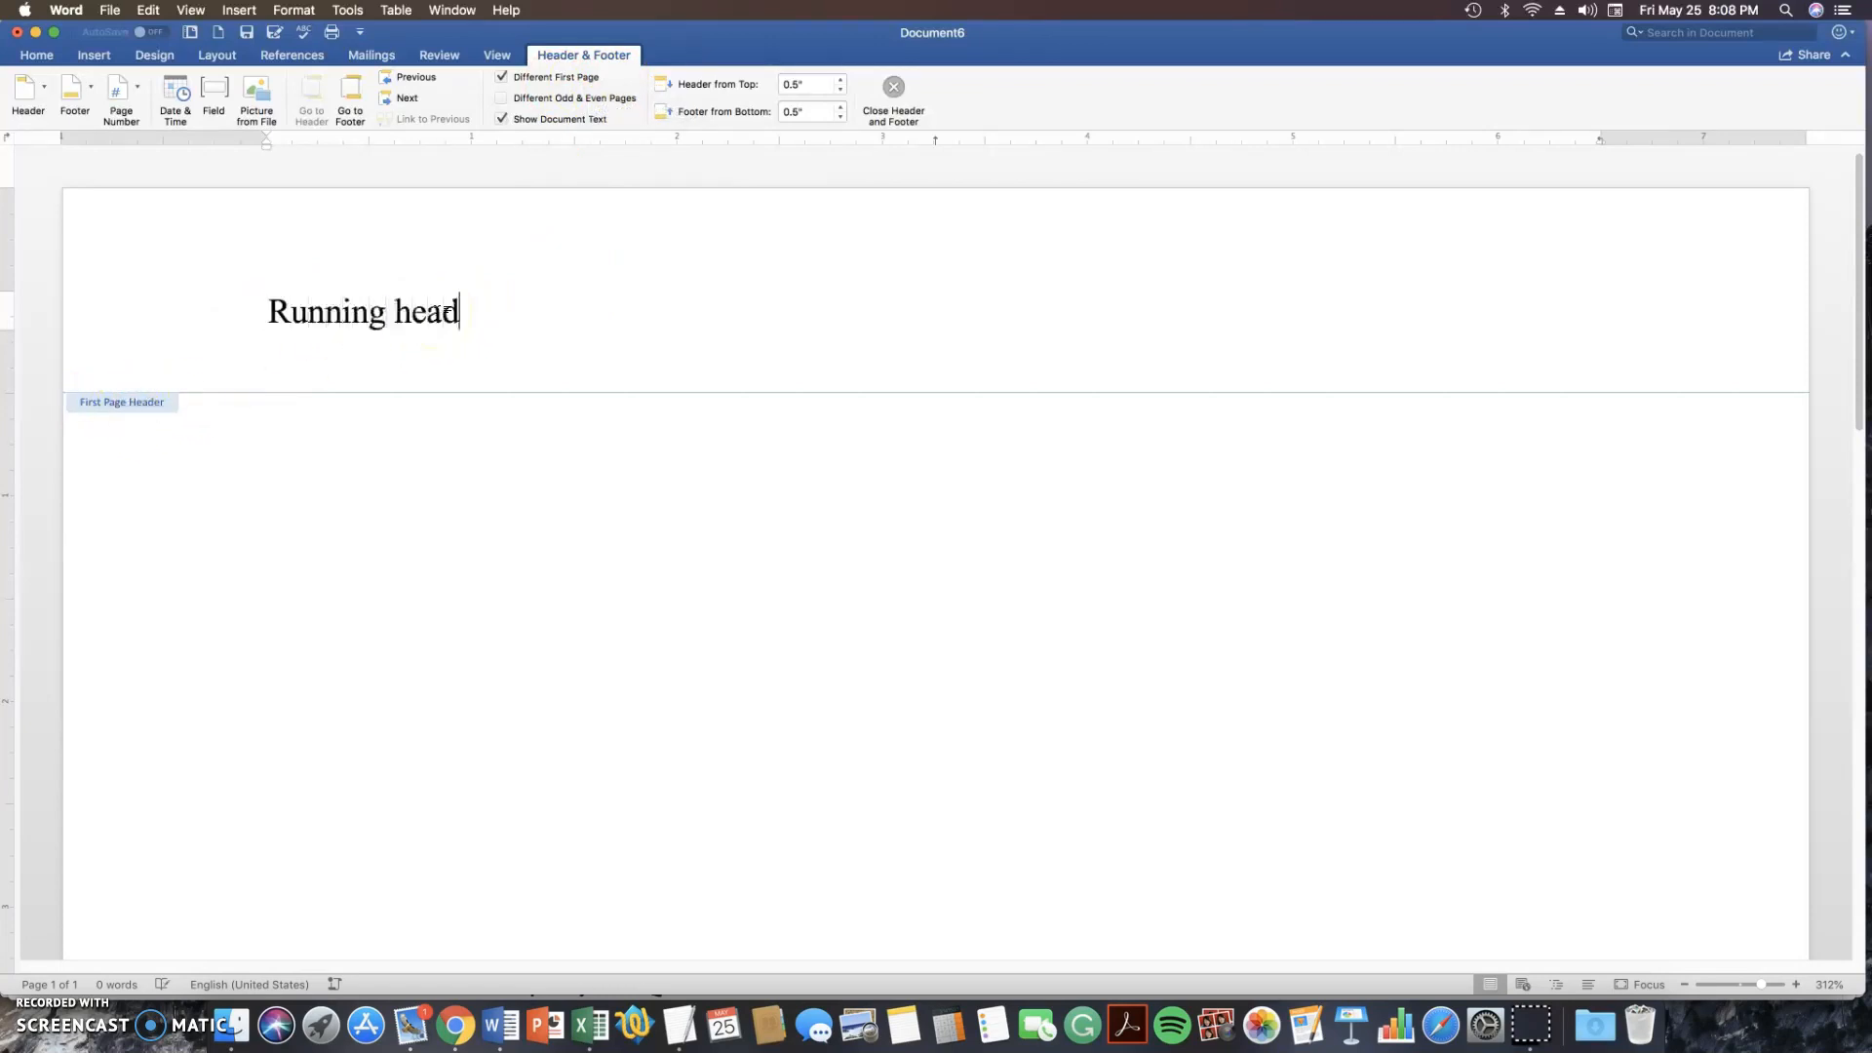
pyautogui.write(': TITLE OF ESSAY')
pyautogui.moveTo(270, 312); pyautogui.dragTo(466, 314)
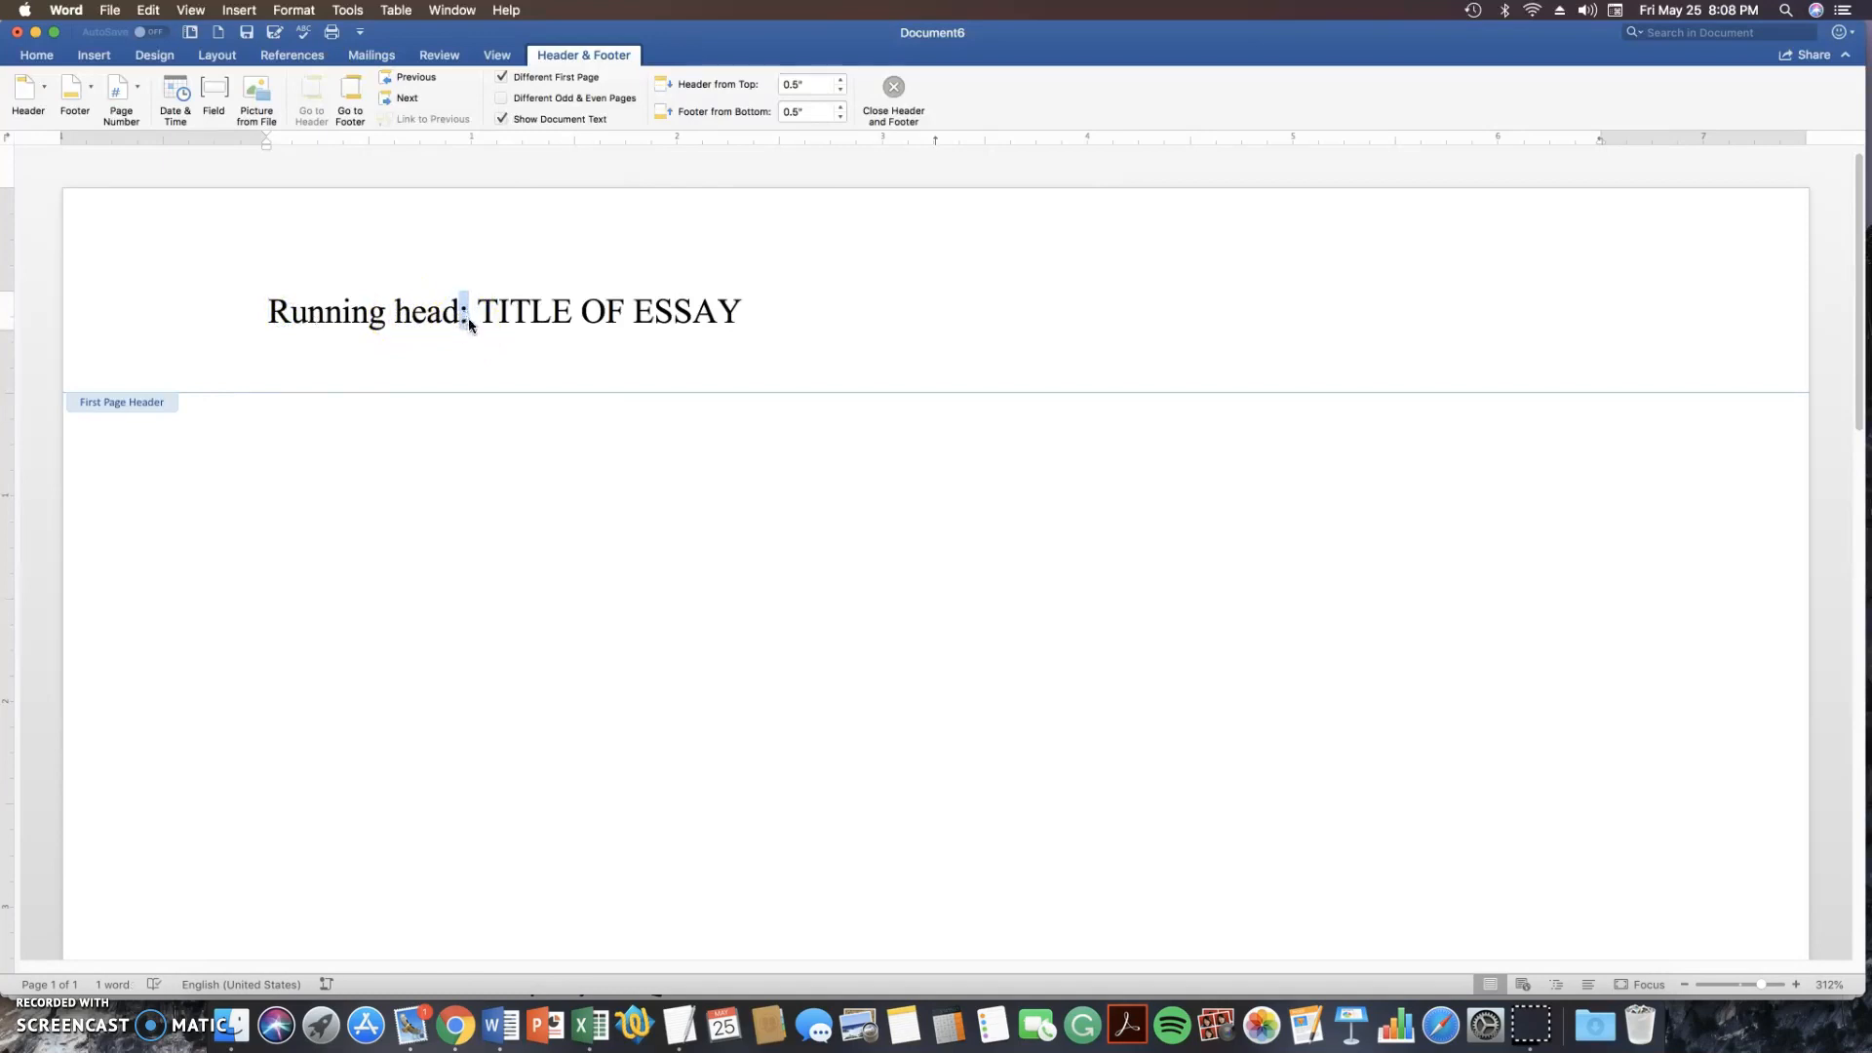
pyautogui.moveTo(476, 314); pyautogui.dragTo(731, 313)
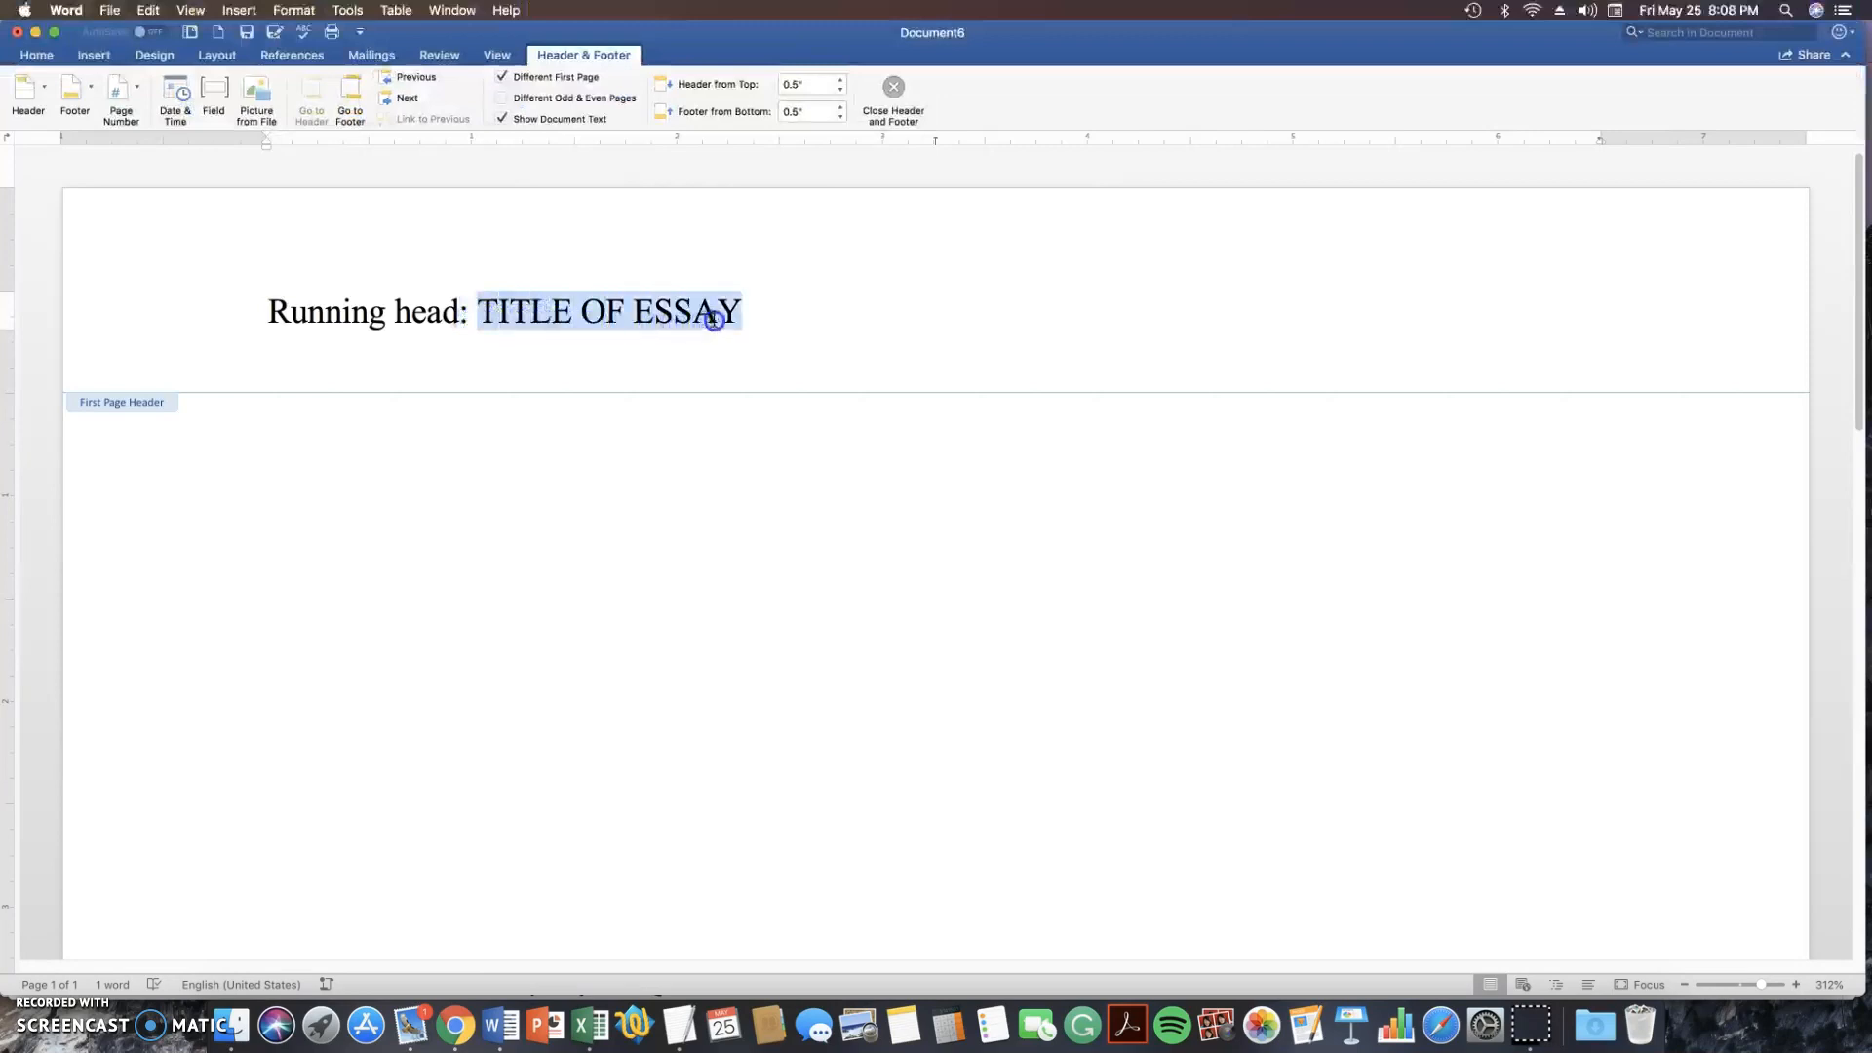
pyautogui.click(767, 313)
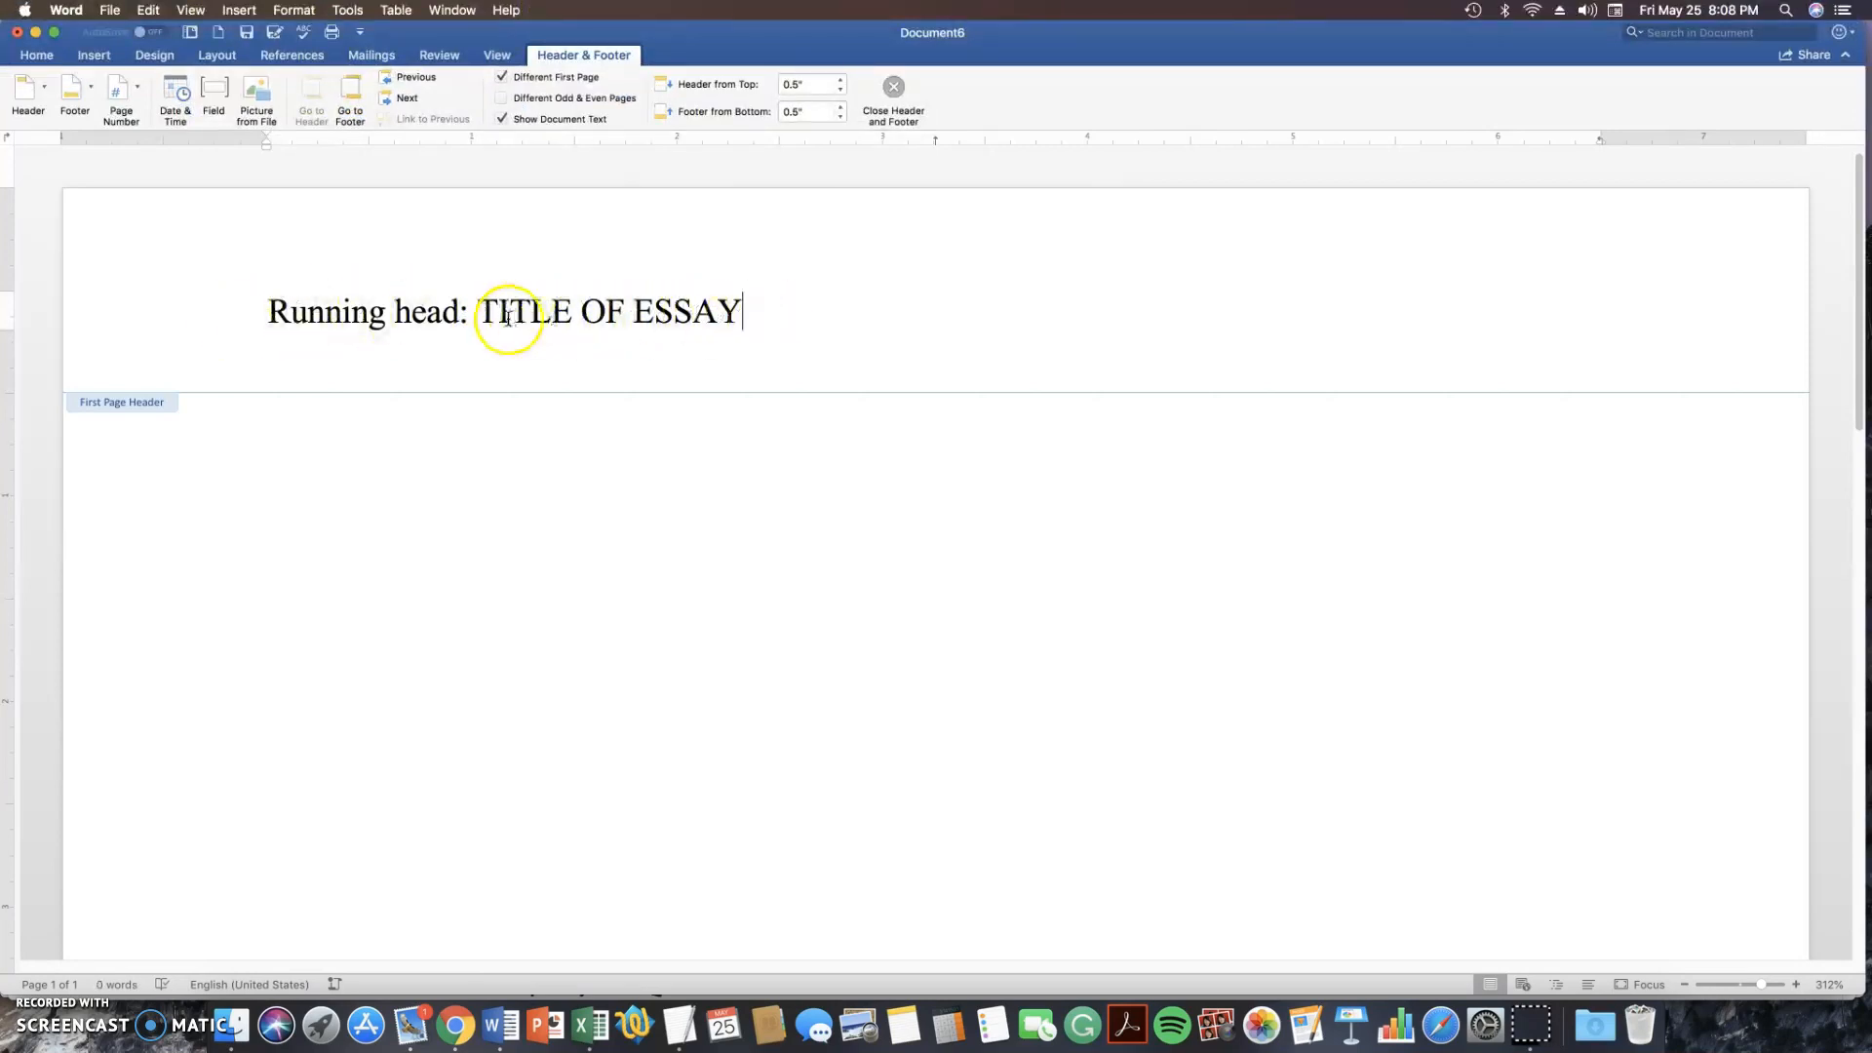
pyautogui.moveTo(477, 310); pyautogui.dragTo(735, 305)
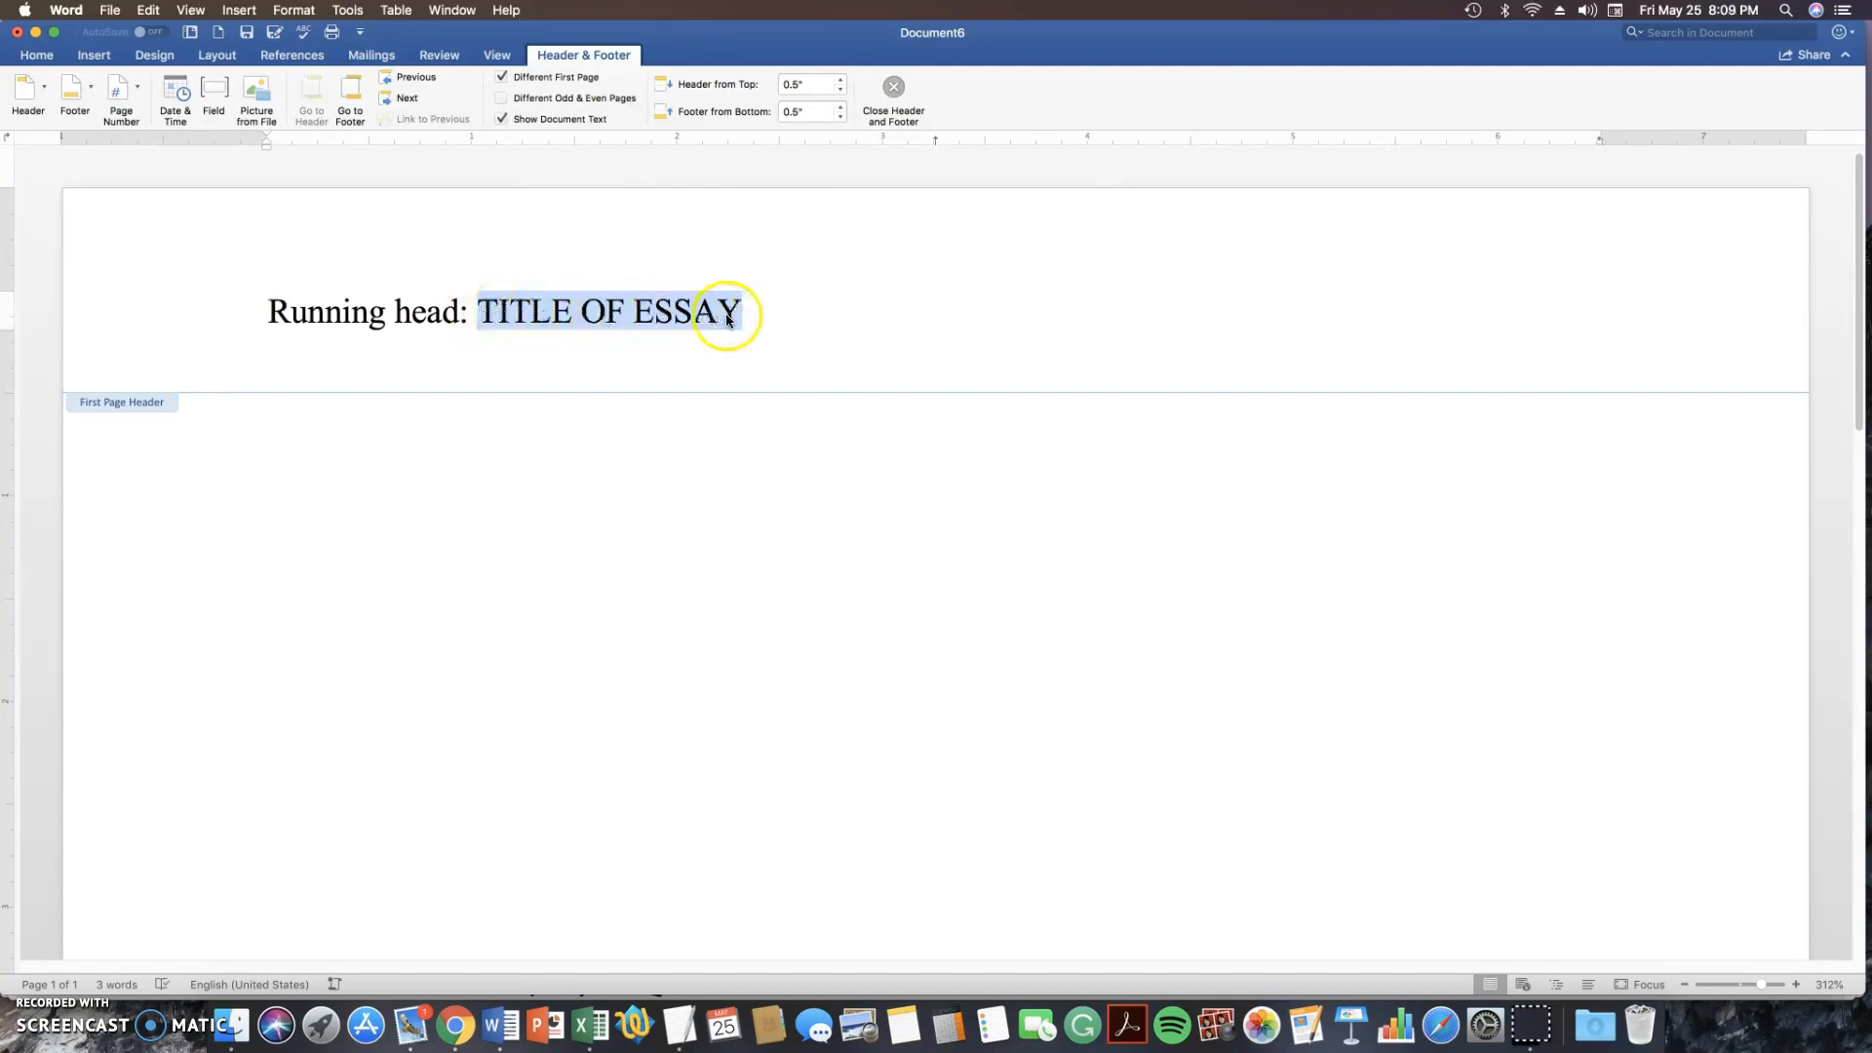
# Insert a right-aligned page number in the first page header and return to the document body
pyautogui.click(751, 313)
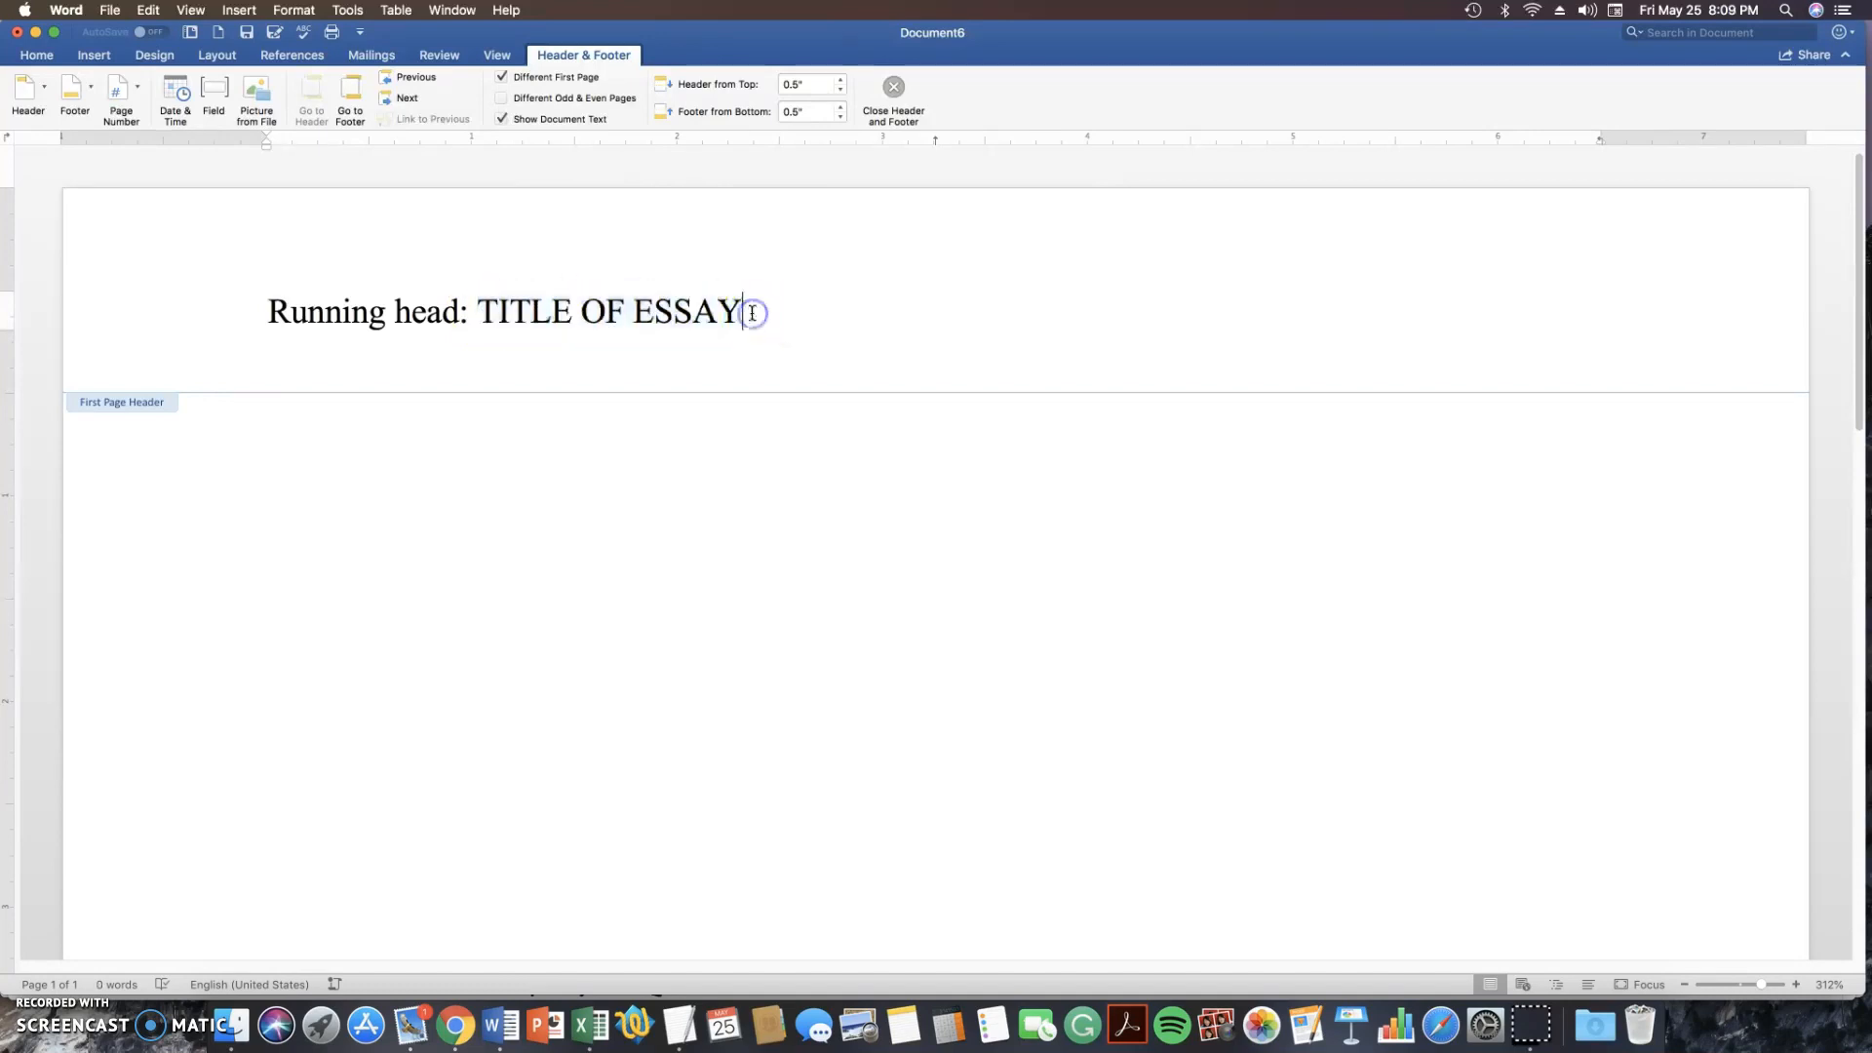
pyautogui.click(147, 89)
pyautogui.click(168, 125)
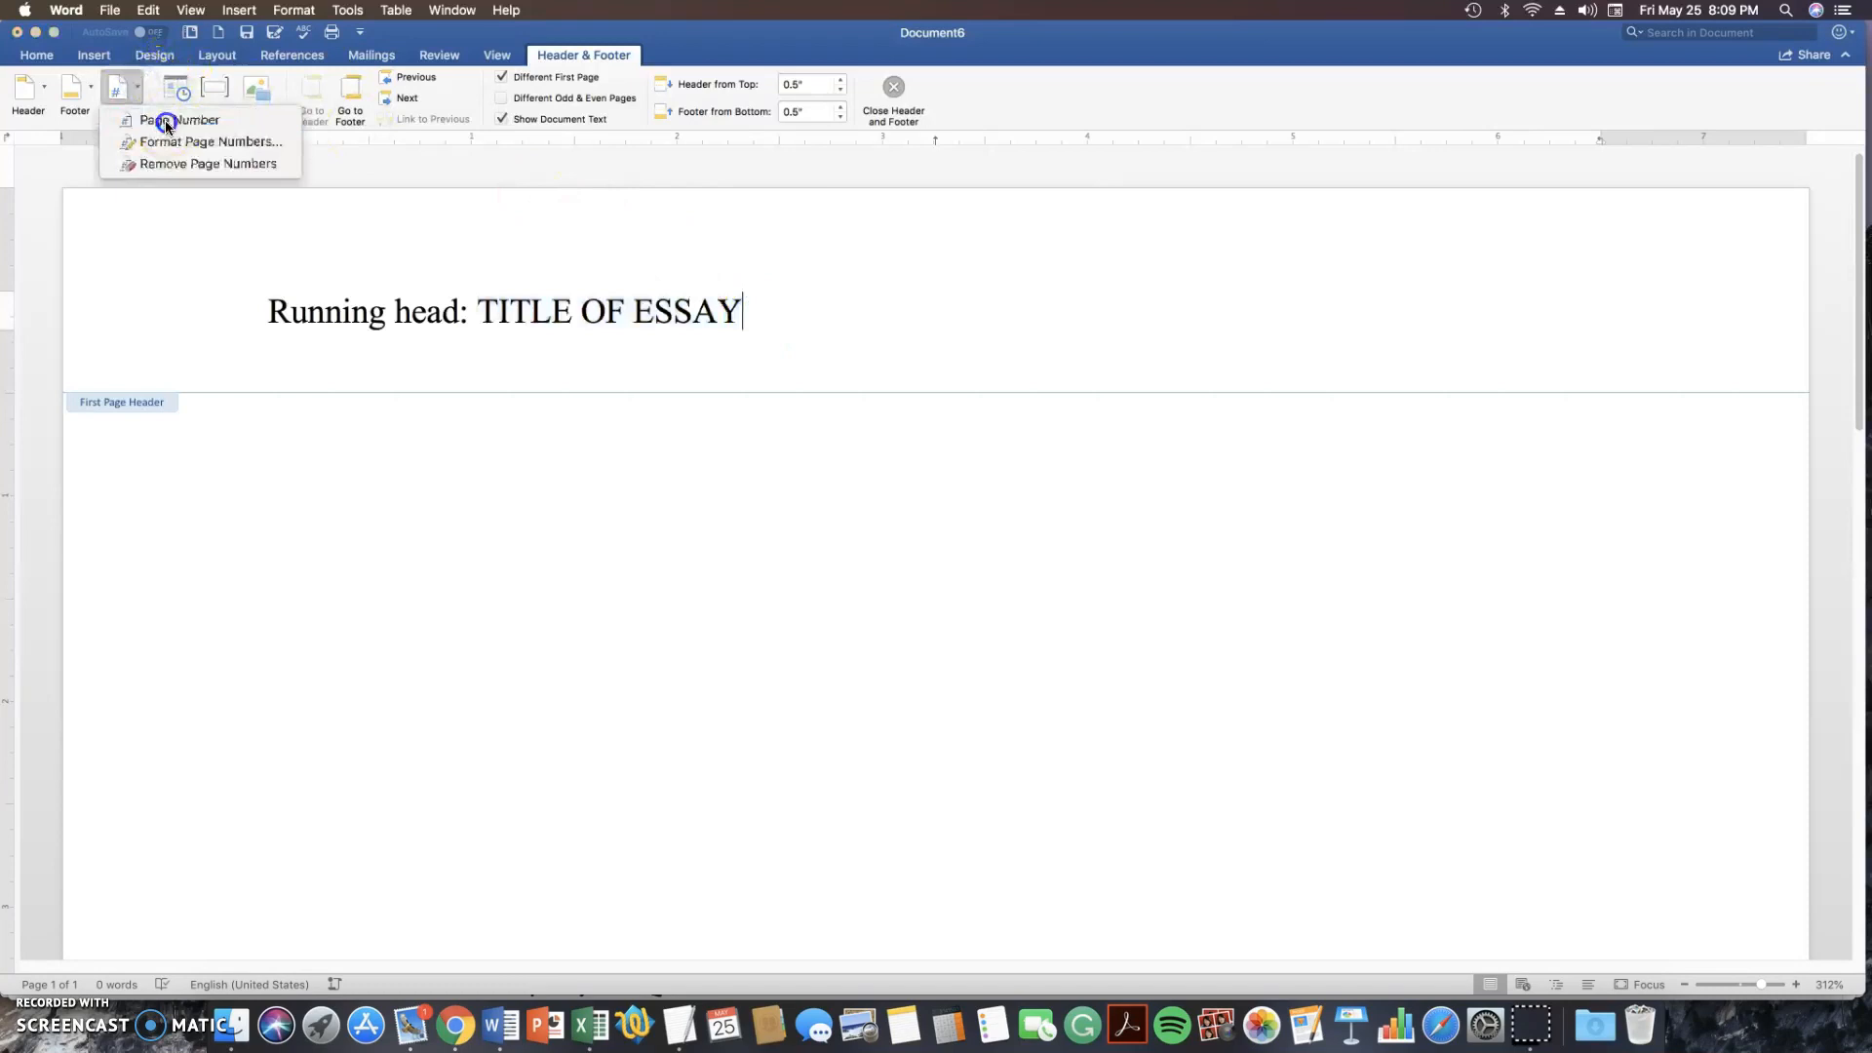
pyautogui.click(1030, 395)
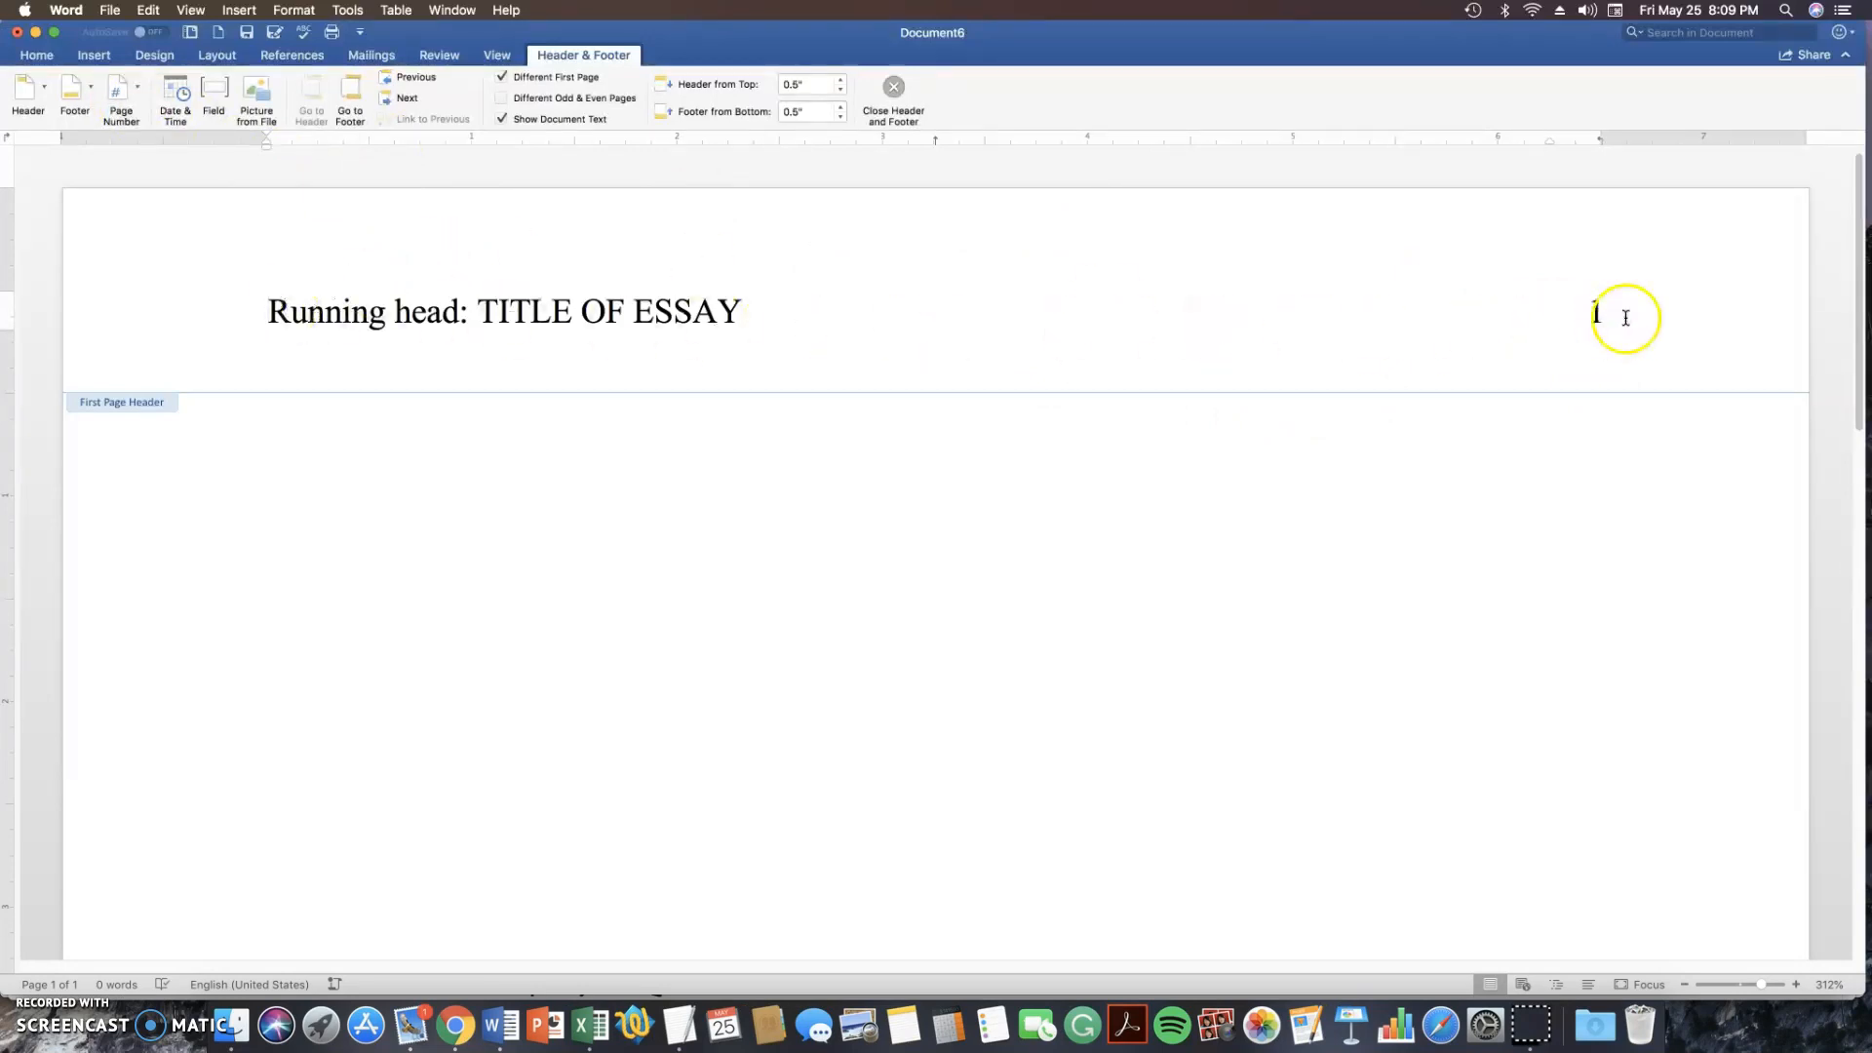
pyautogui.doubleClick(268, 444)
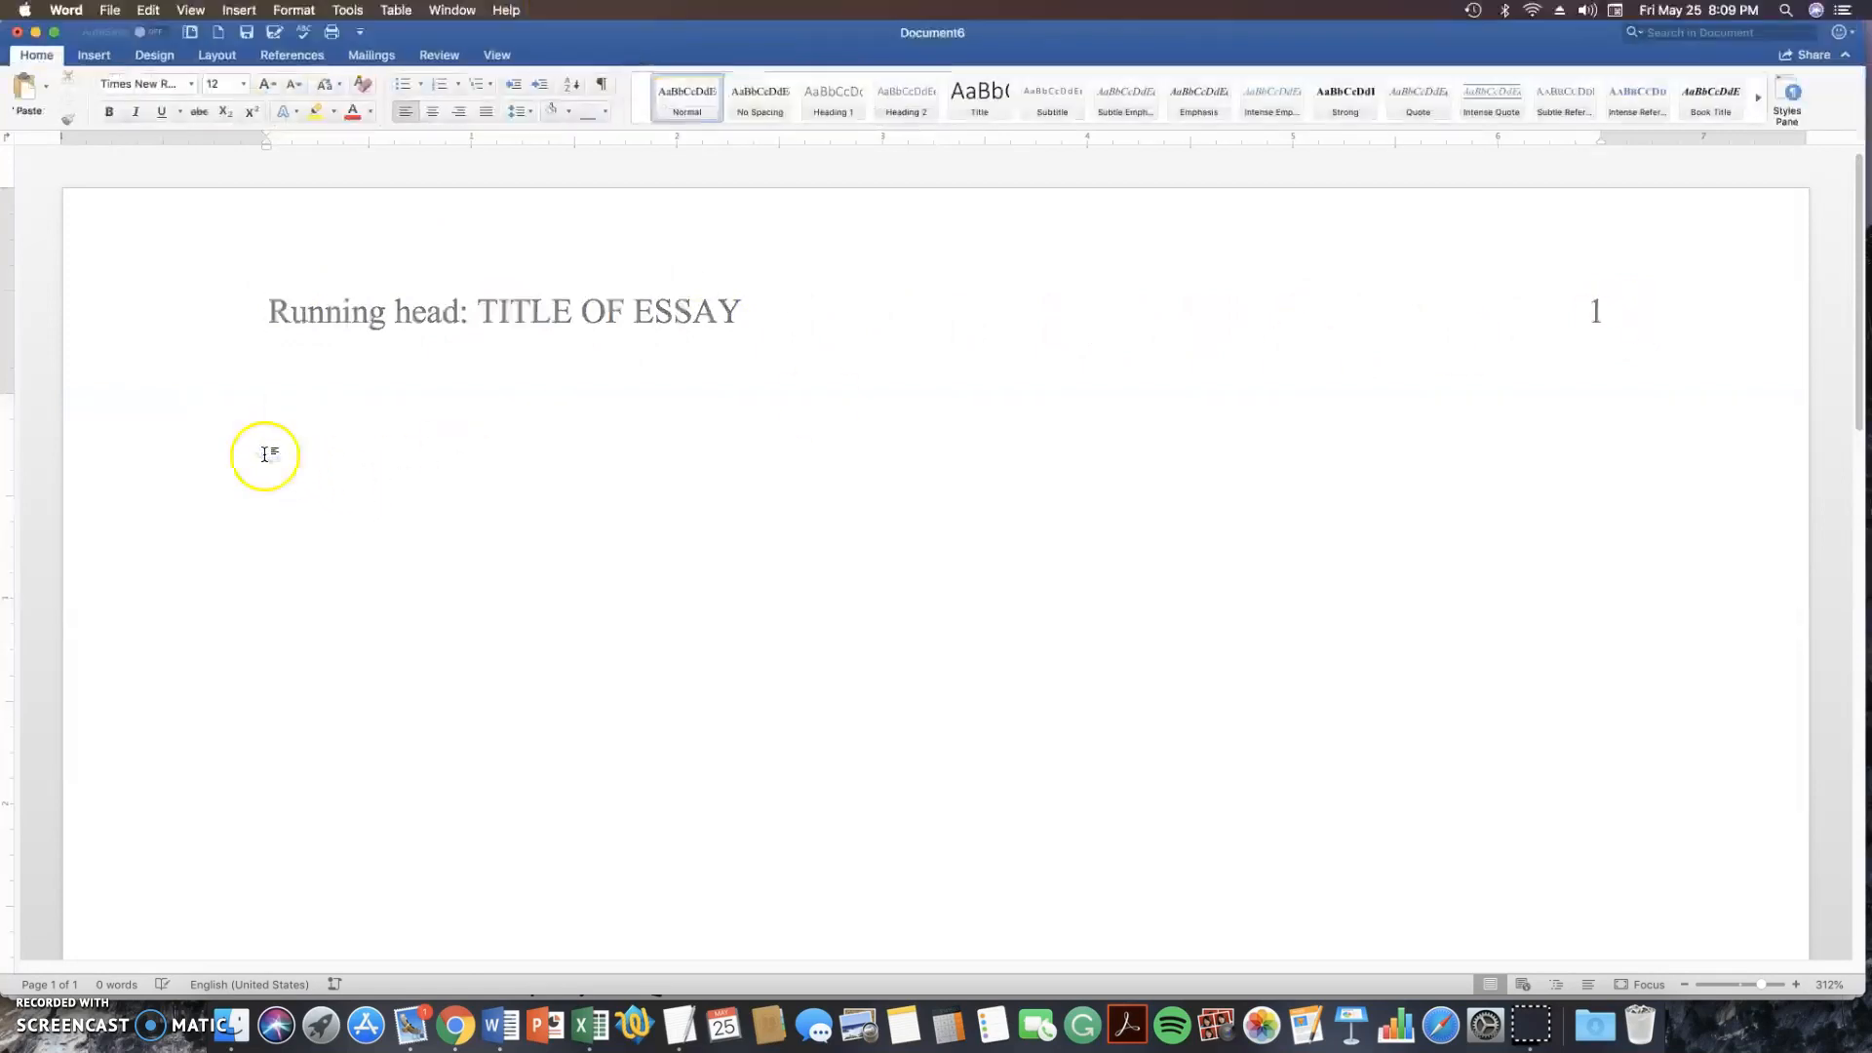
# Centre the first line of the body and enter "Title of Essay" as the title
pyautogui.click(432, 111)
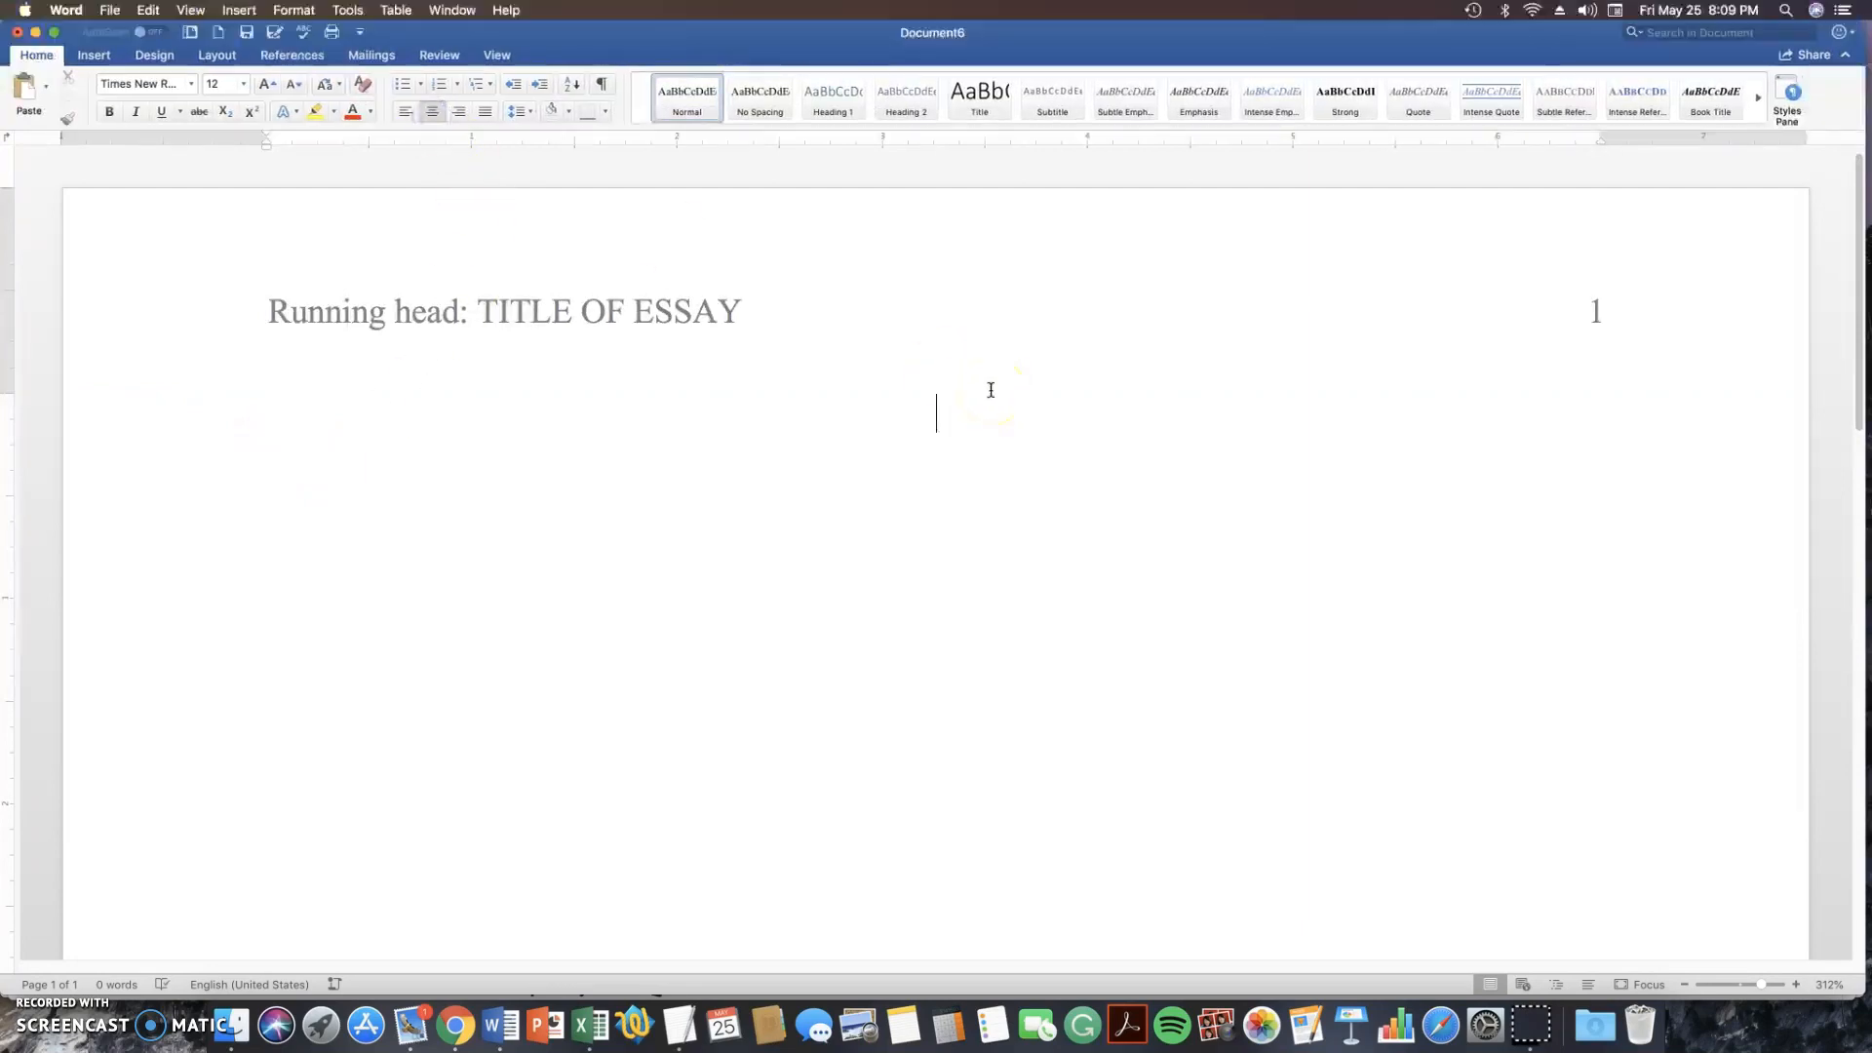
pyautogui.write('Title o')
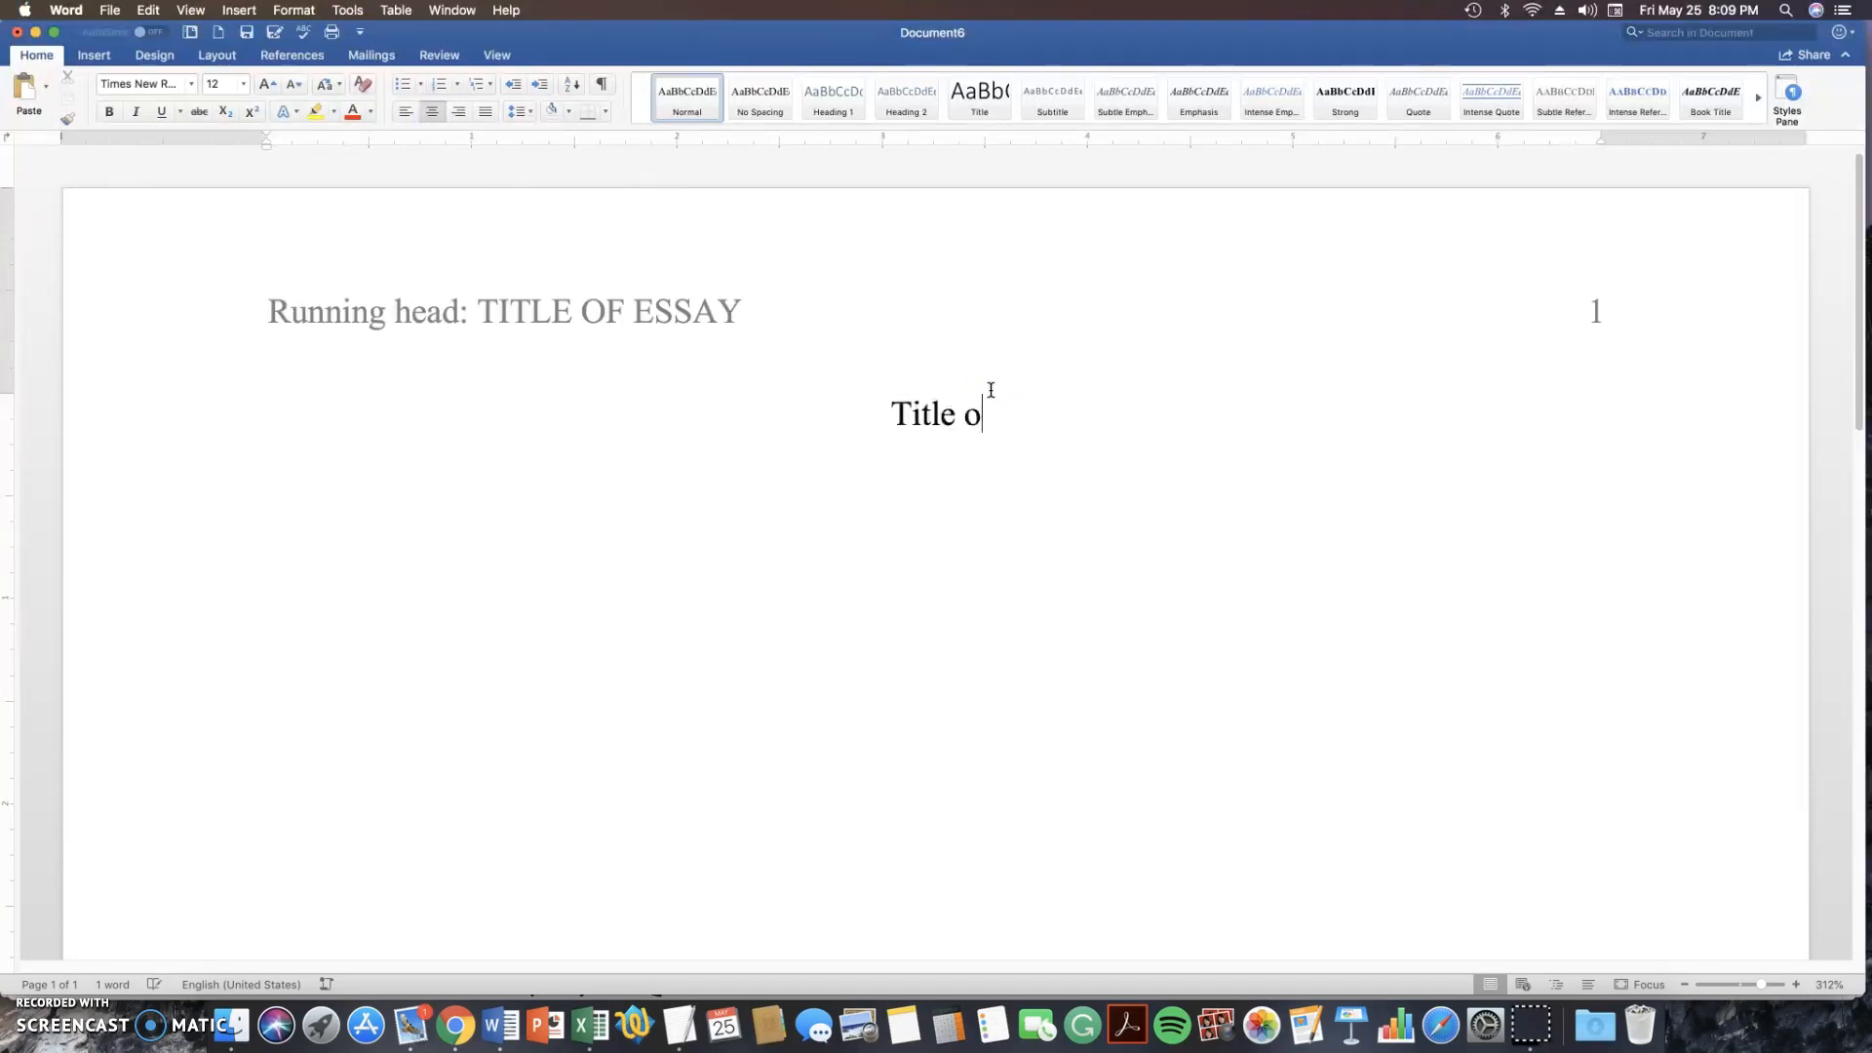
pyautogui.write('f Essay')
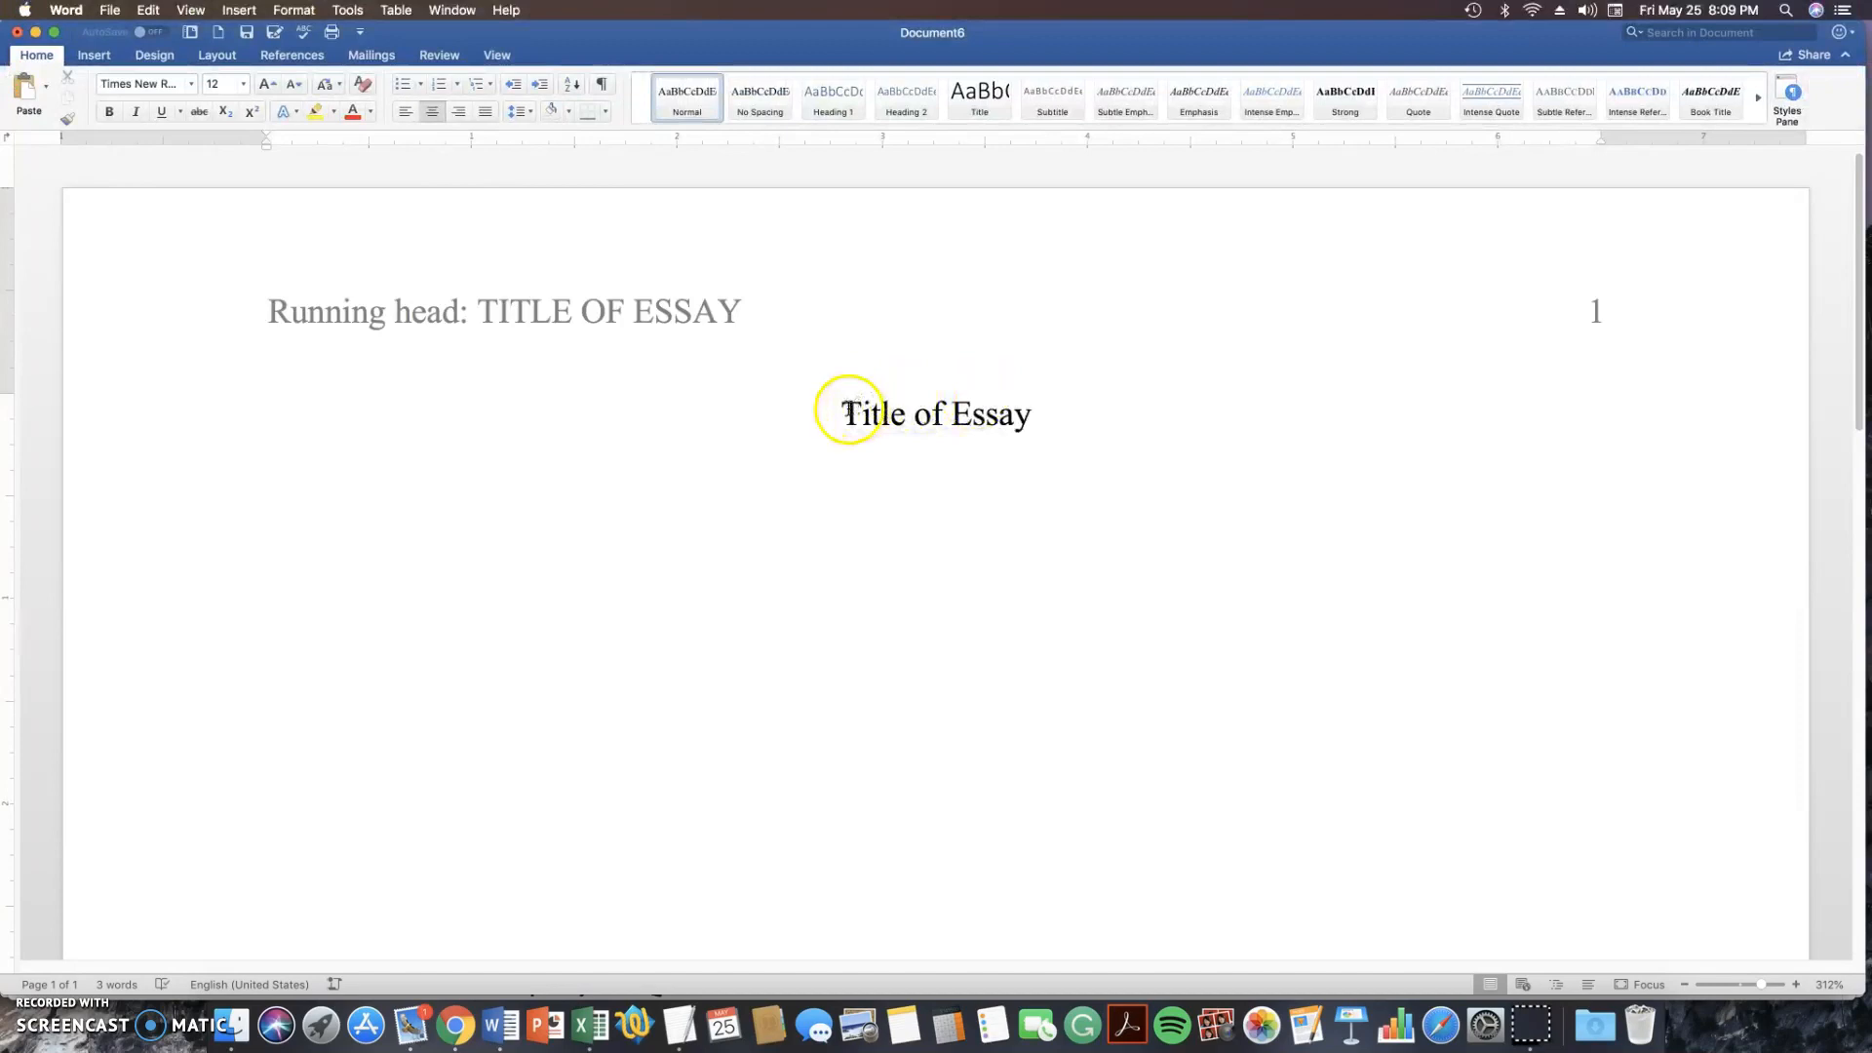
pyautogui.moveTo(841, 414); pyautogui.dragTo(974, 417)
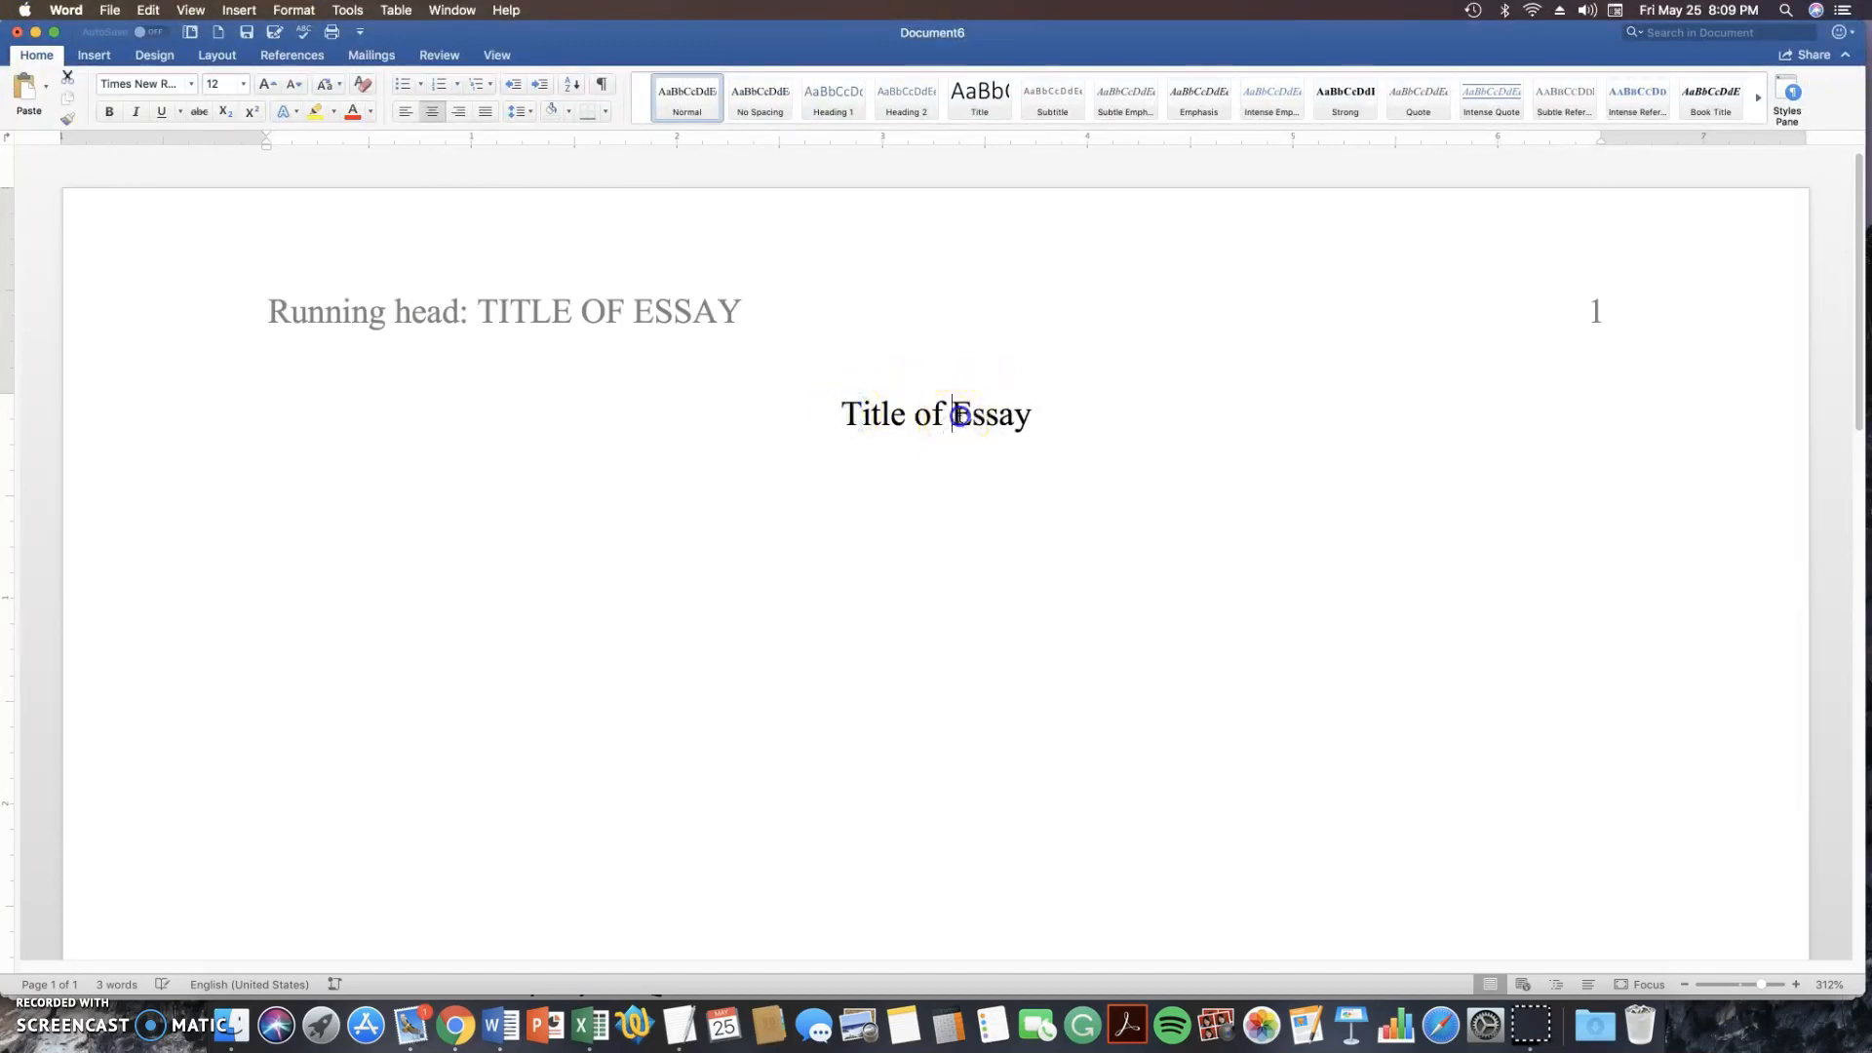
pyautogui.click(1035, 418)
pyautogui.moveTo(915, 416); pyautogui.dragTo(942, 422)
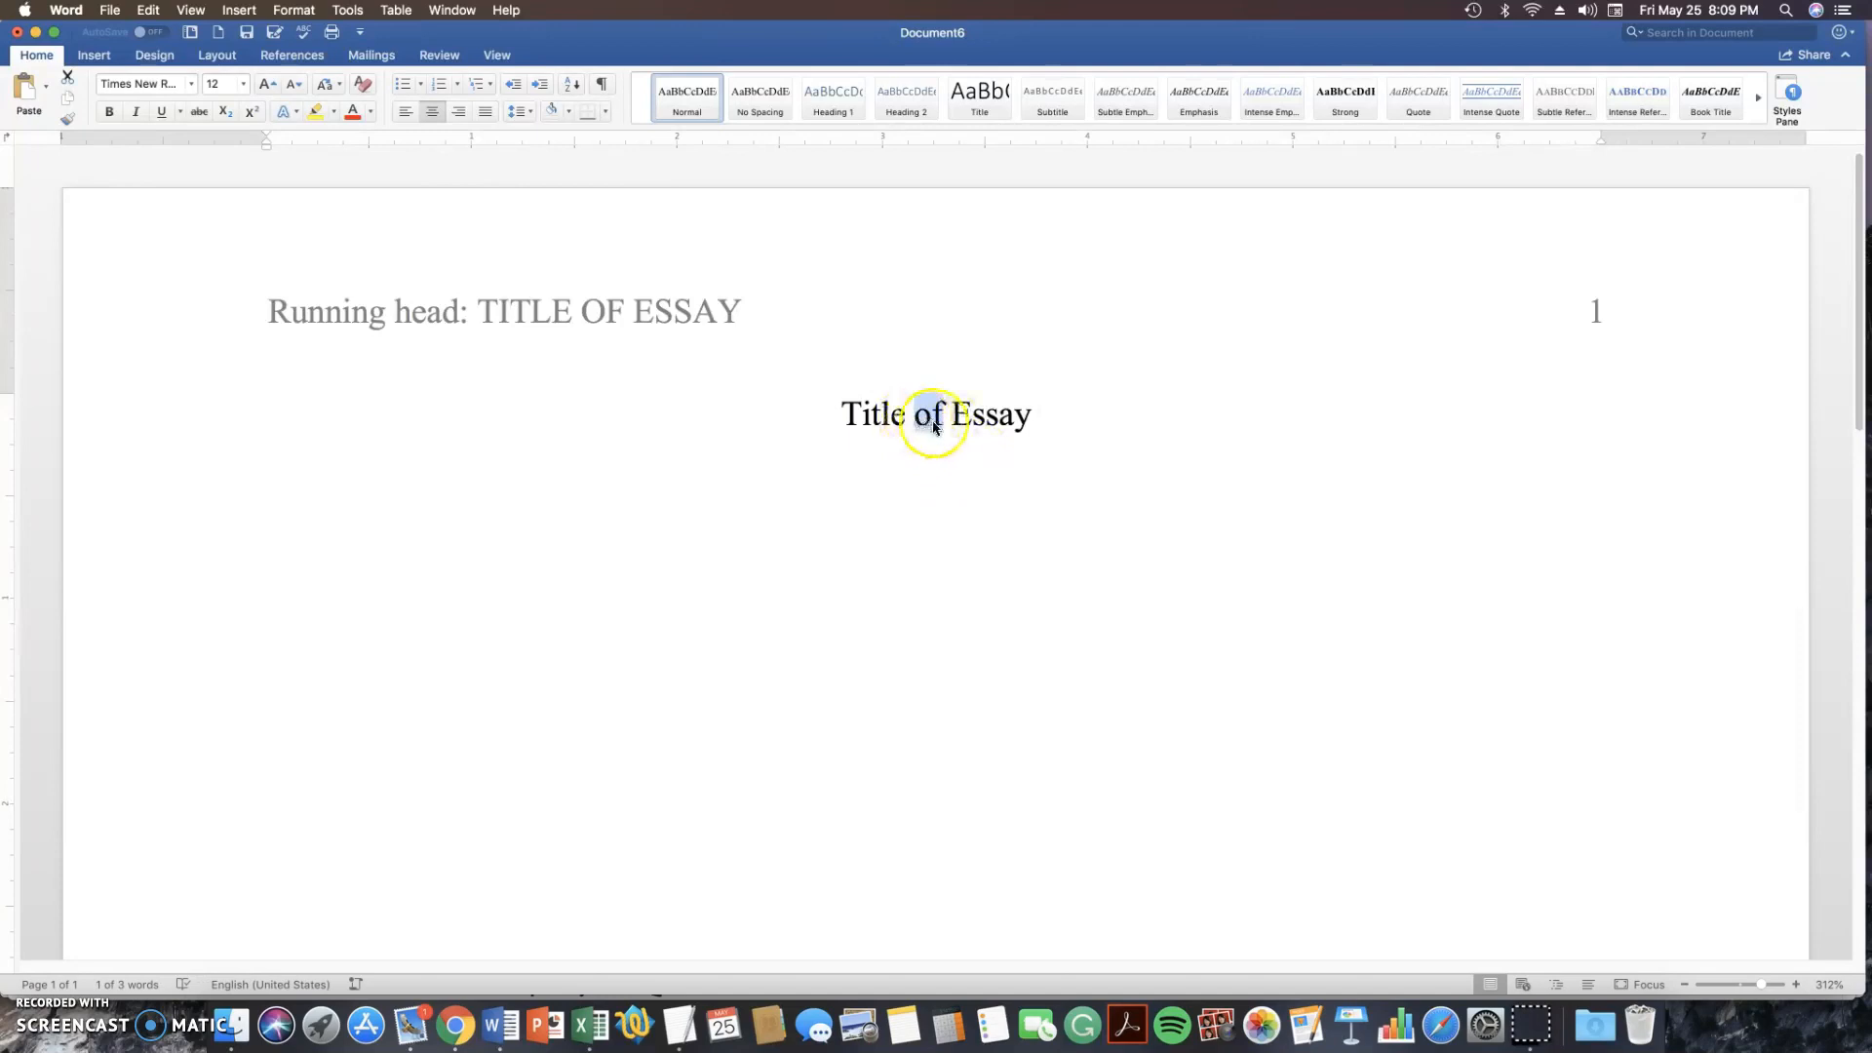
# Add the lines "Firstname Lastname" and "Grantham University" below the essay title
pyautogui.click(1047, 419)
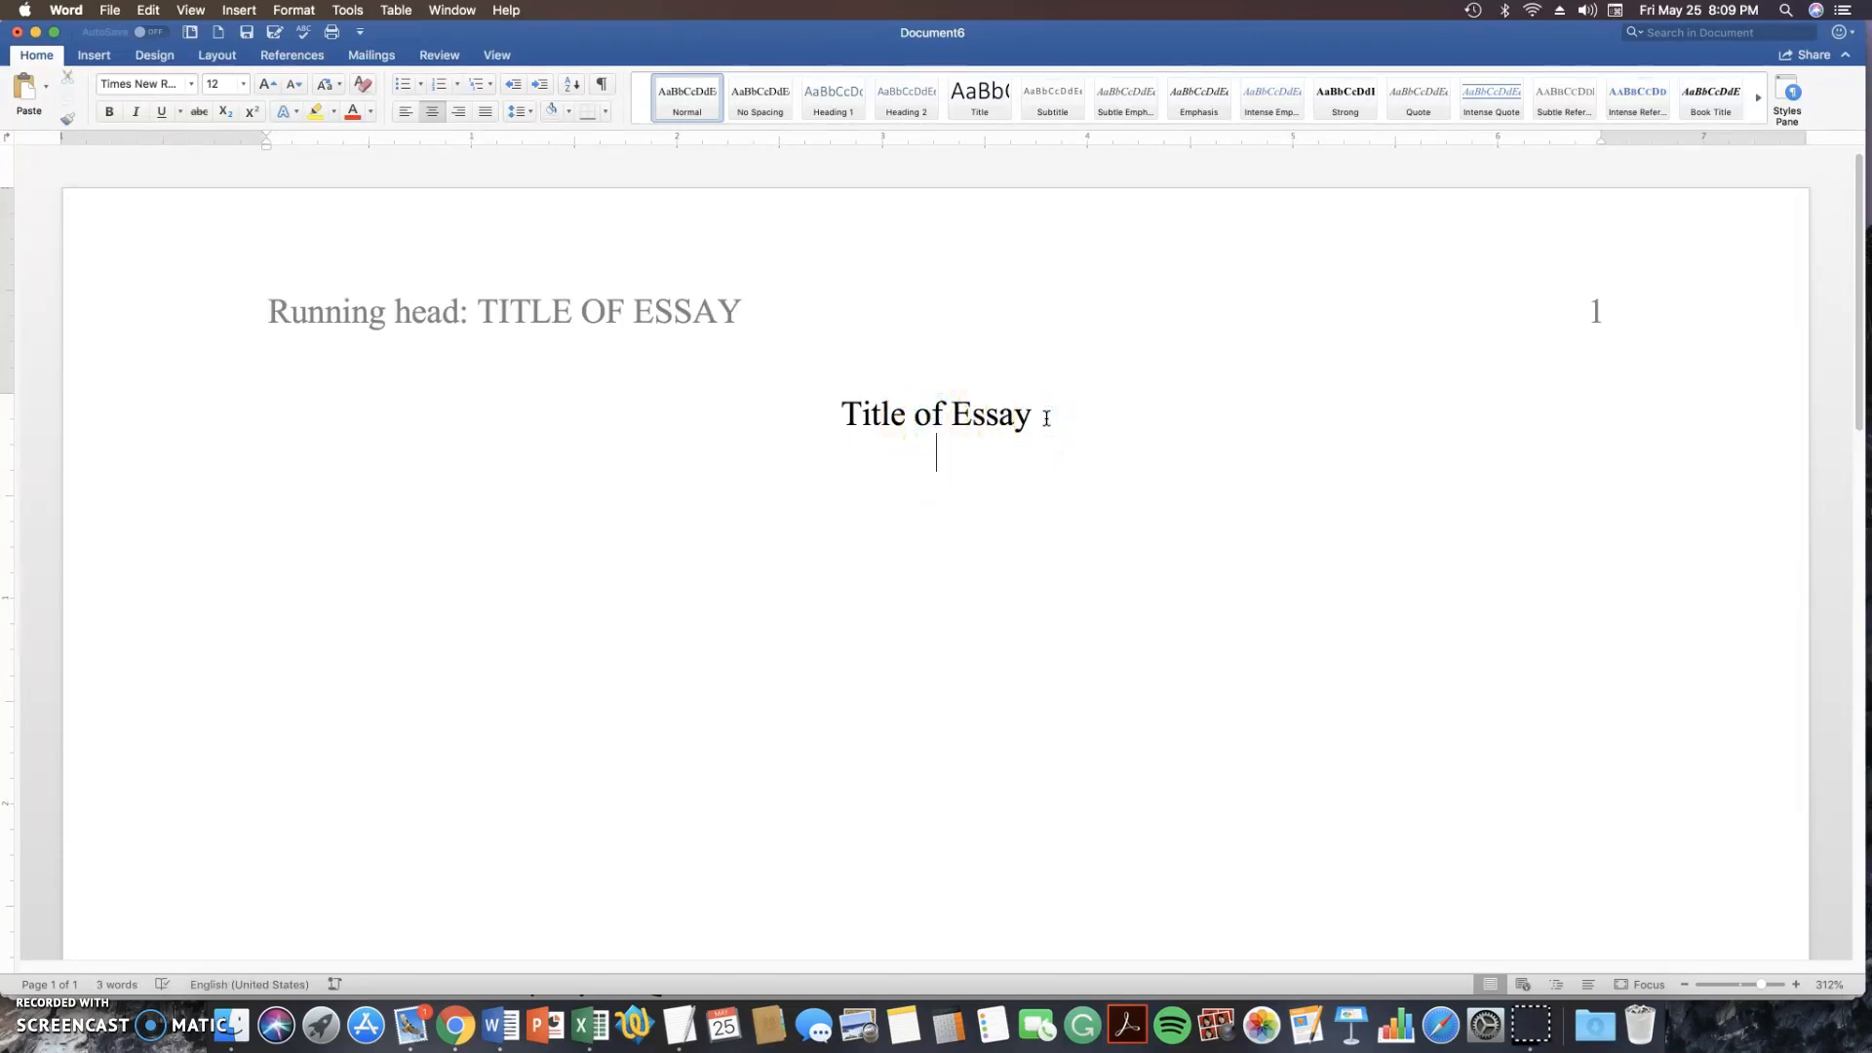
pyautogui.write('Firstname Lastname')
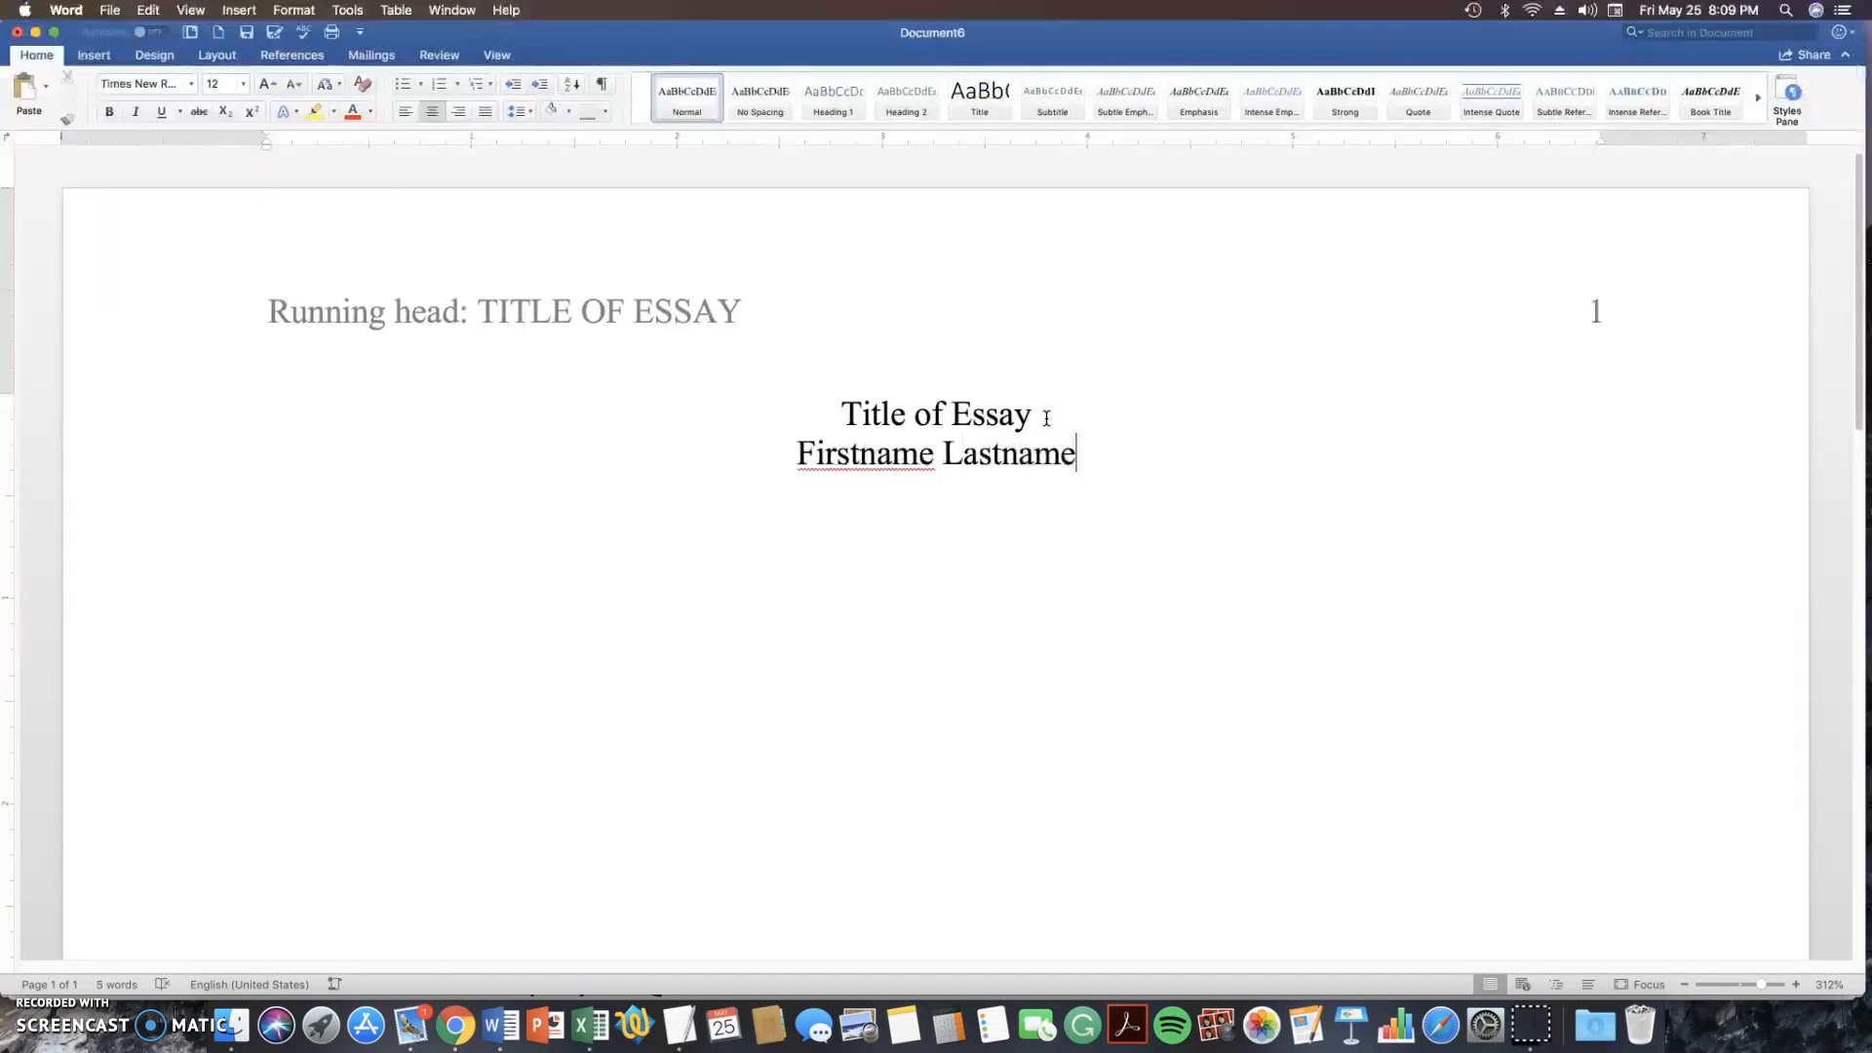
pyautogui.press('Return')
pyautogui.write('Grantham University')
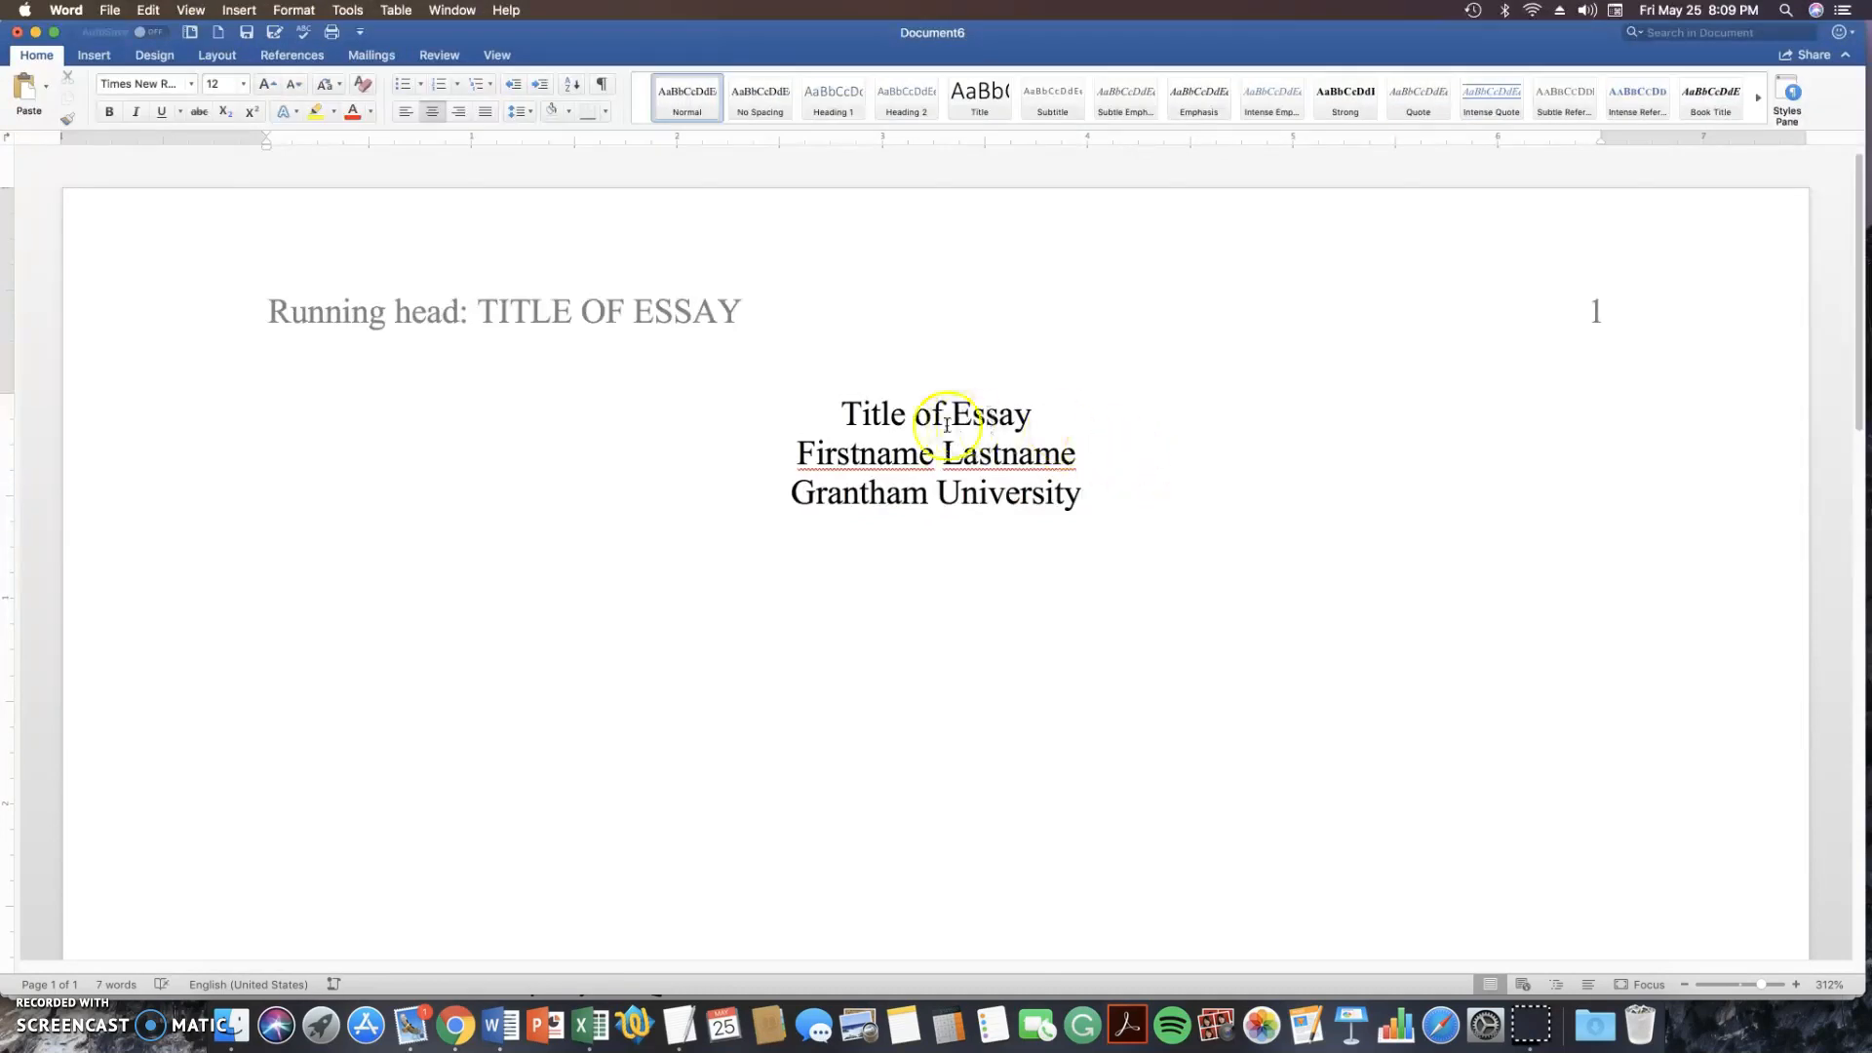
# Apply double line spacing to the title, name and university lines
pyautogui.moveTo(845, 412); pyautogui.dragTo(1088, 506)
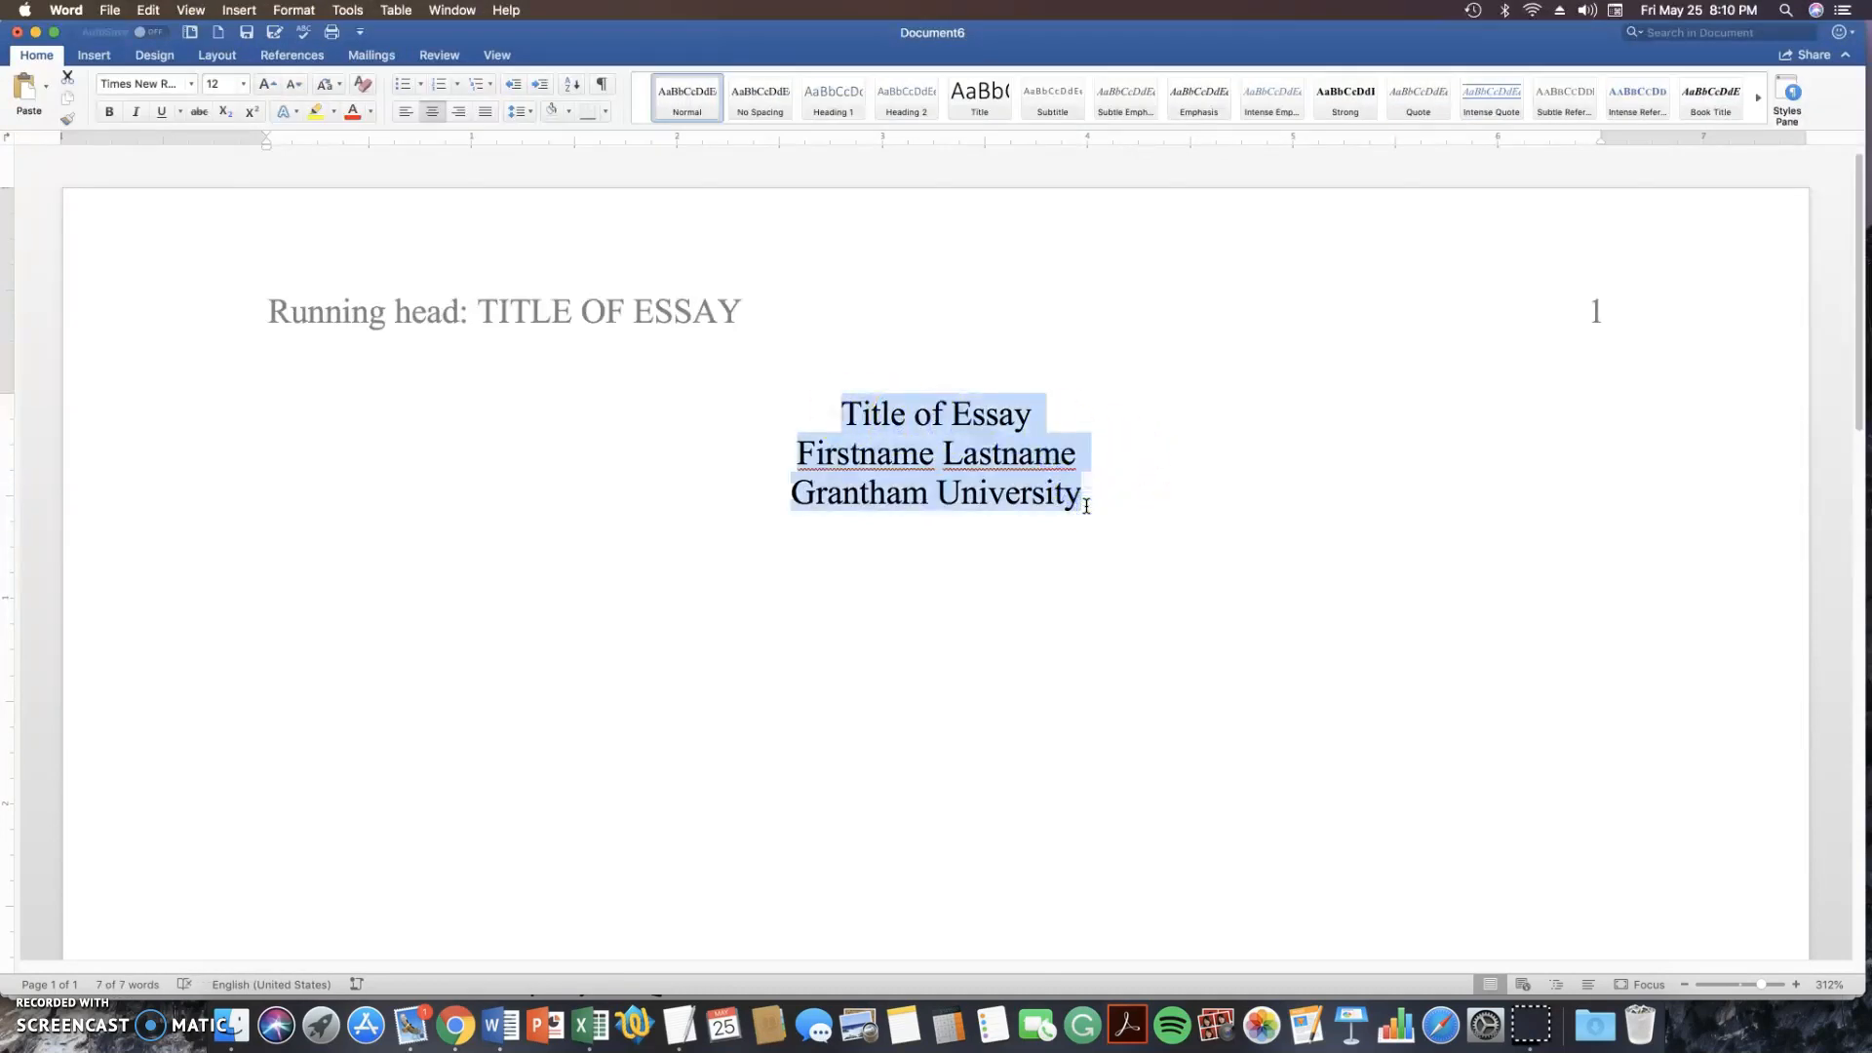
pyautogui.click(528, 113)
pyautogui.click(546, 204)
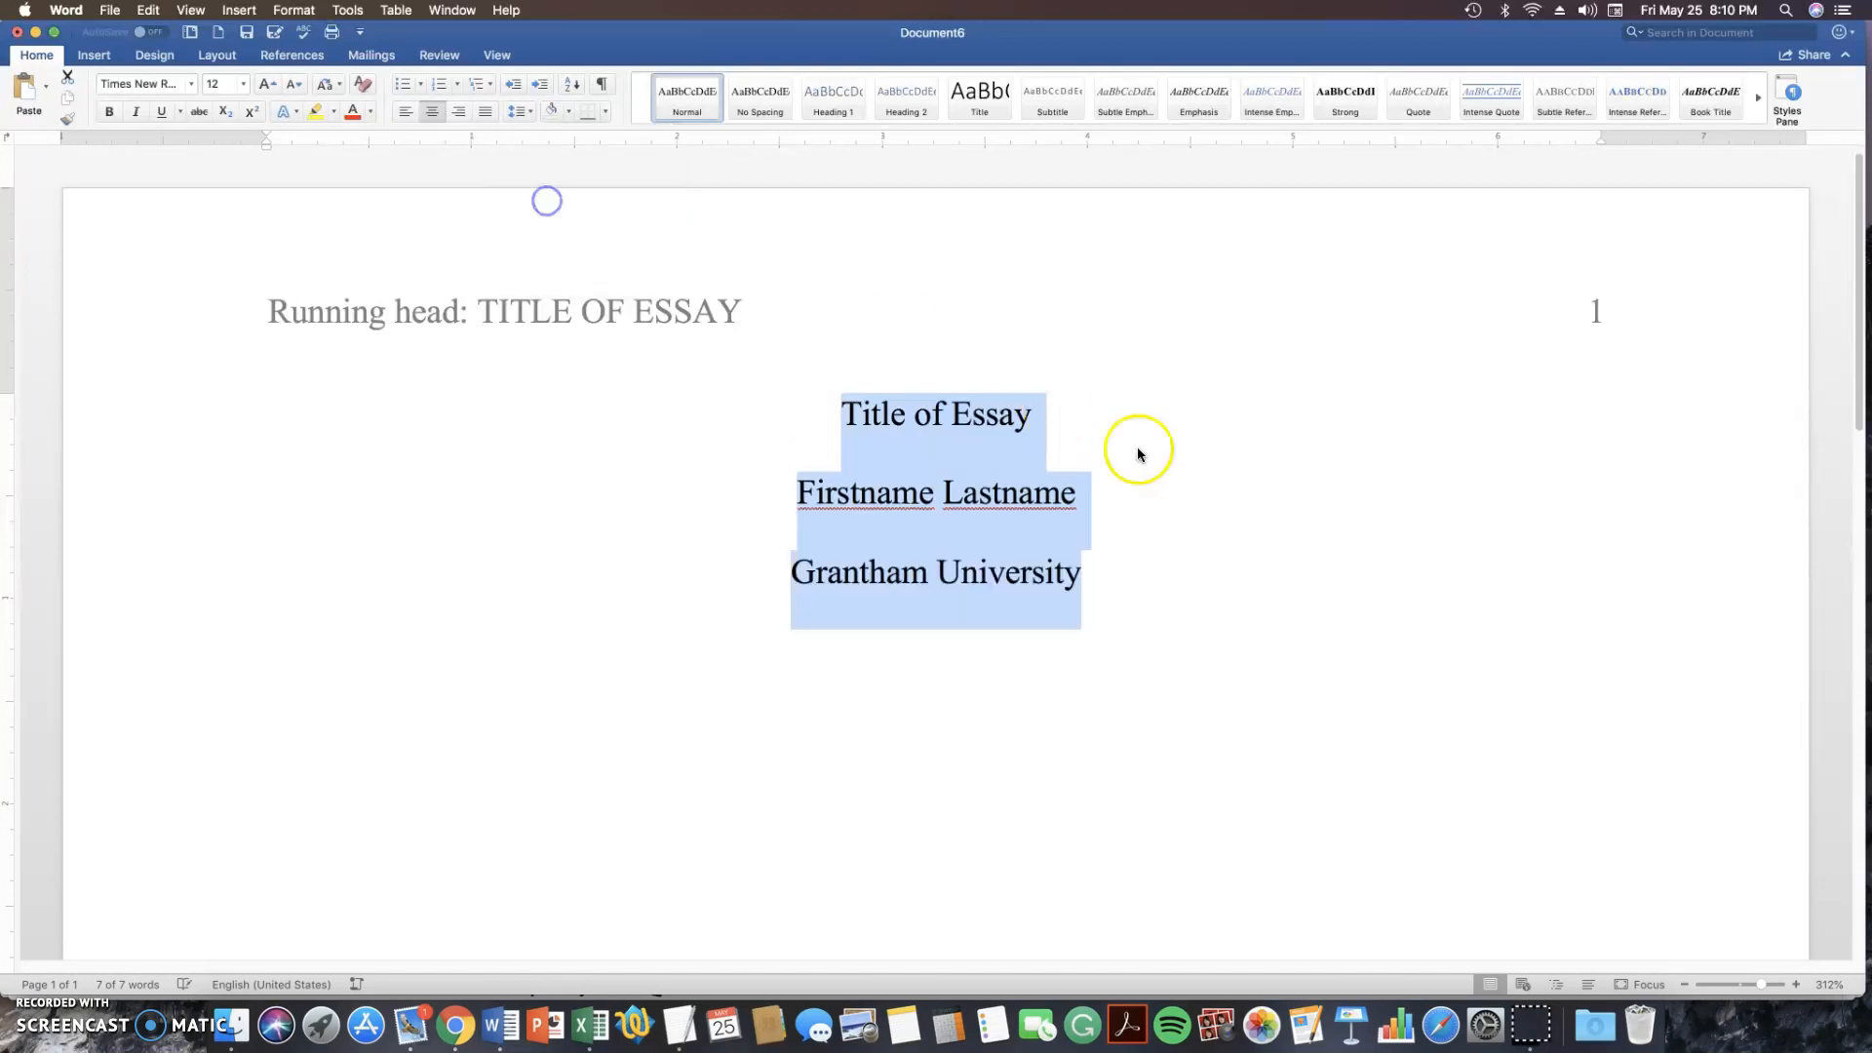
pyautogui.click(1214, 519)
# Move the title block down with six blank lines above the title and add an empty line below the university name
pyautogui.click(839, 415)
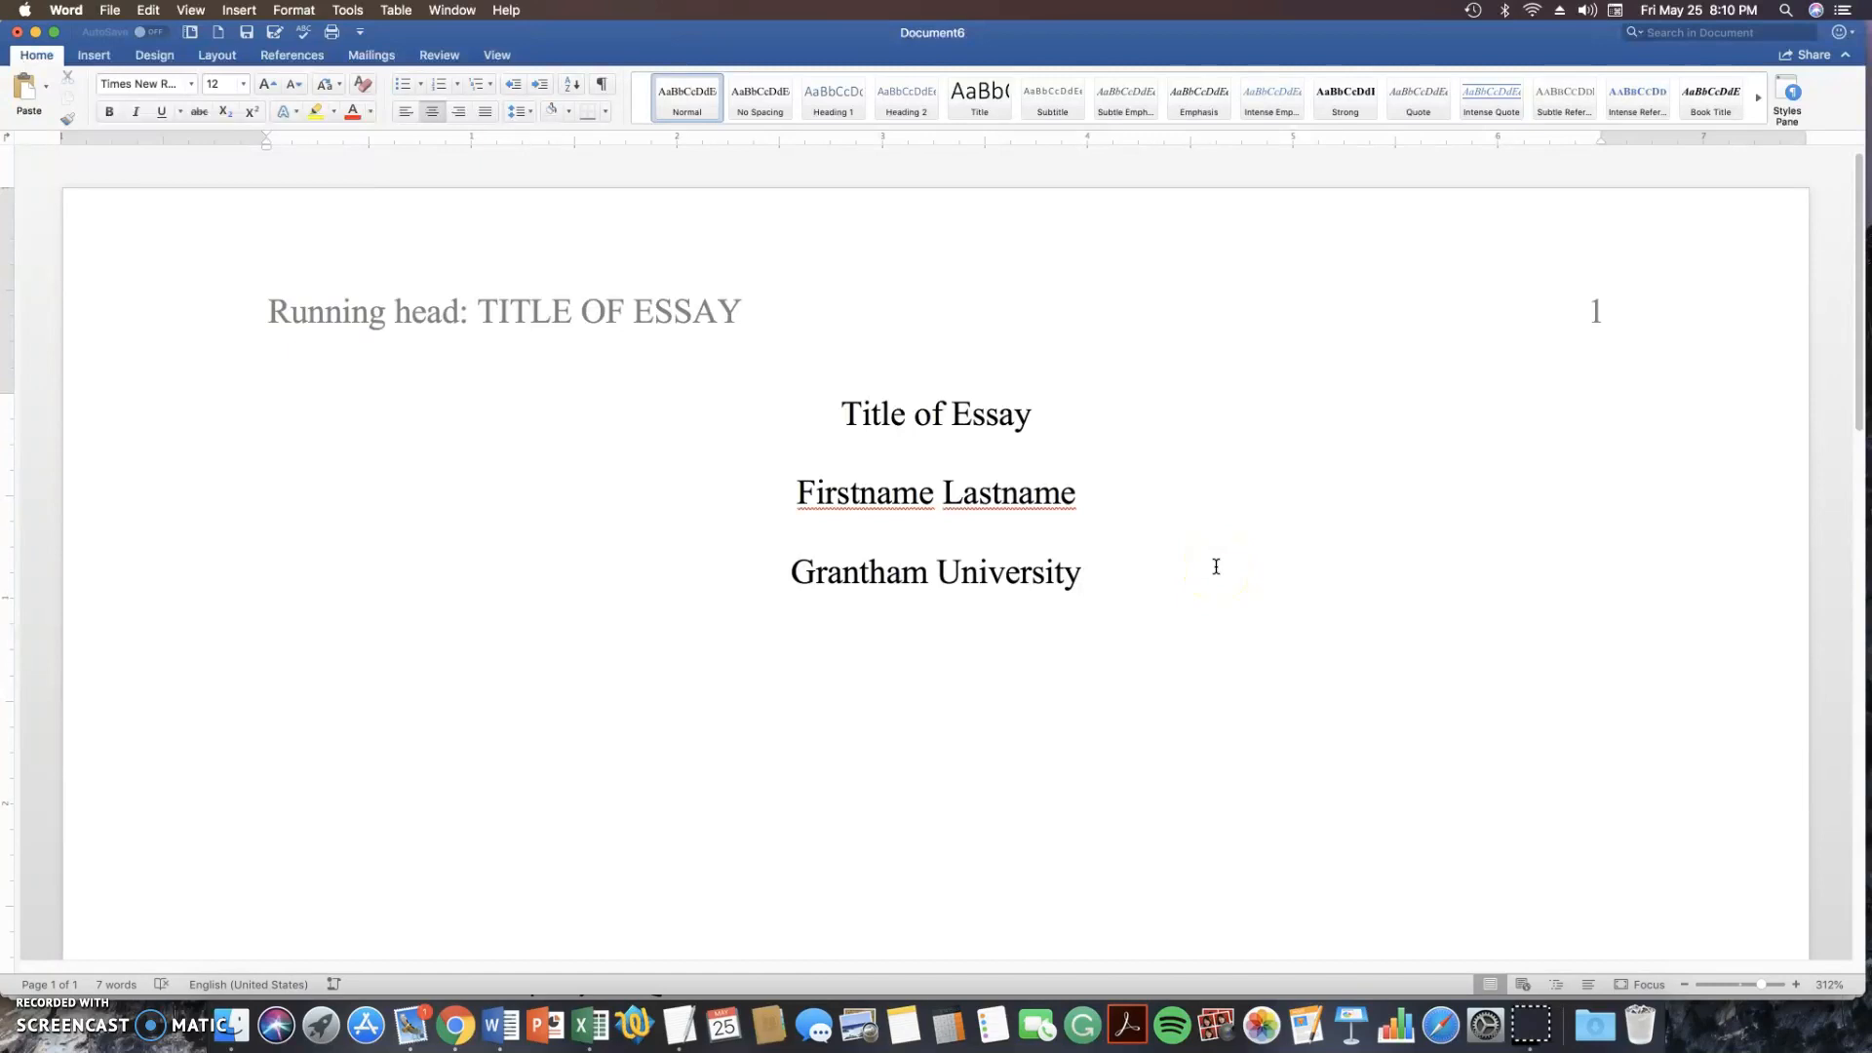
pyautogui.click(839, 415)
pyautogui.press('Return')
pyautogui.press('Return')
pyautogui.press('Return')
pyautogui.press('Return')
pyautogui.press('Return')
pyautogui.scroll(-4, 1281, 706)
pyautogui.press('Return')
pyautogui.scroll(-5, 1281, 706)
pyautogui.click(1106, 553)
pyautogui.press('Return')
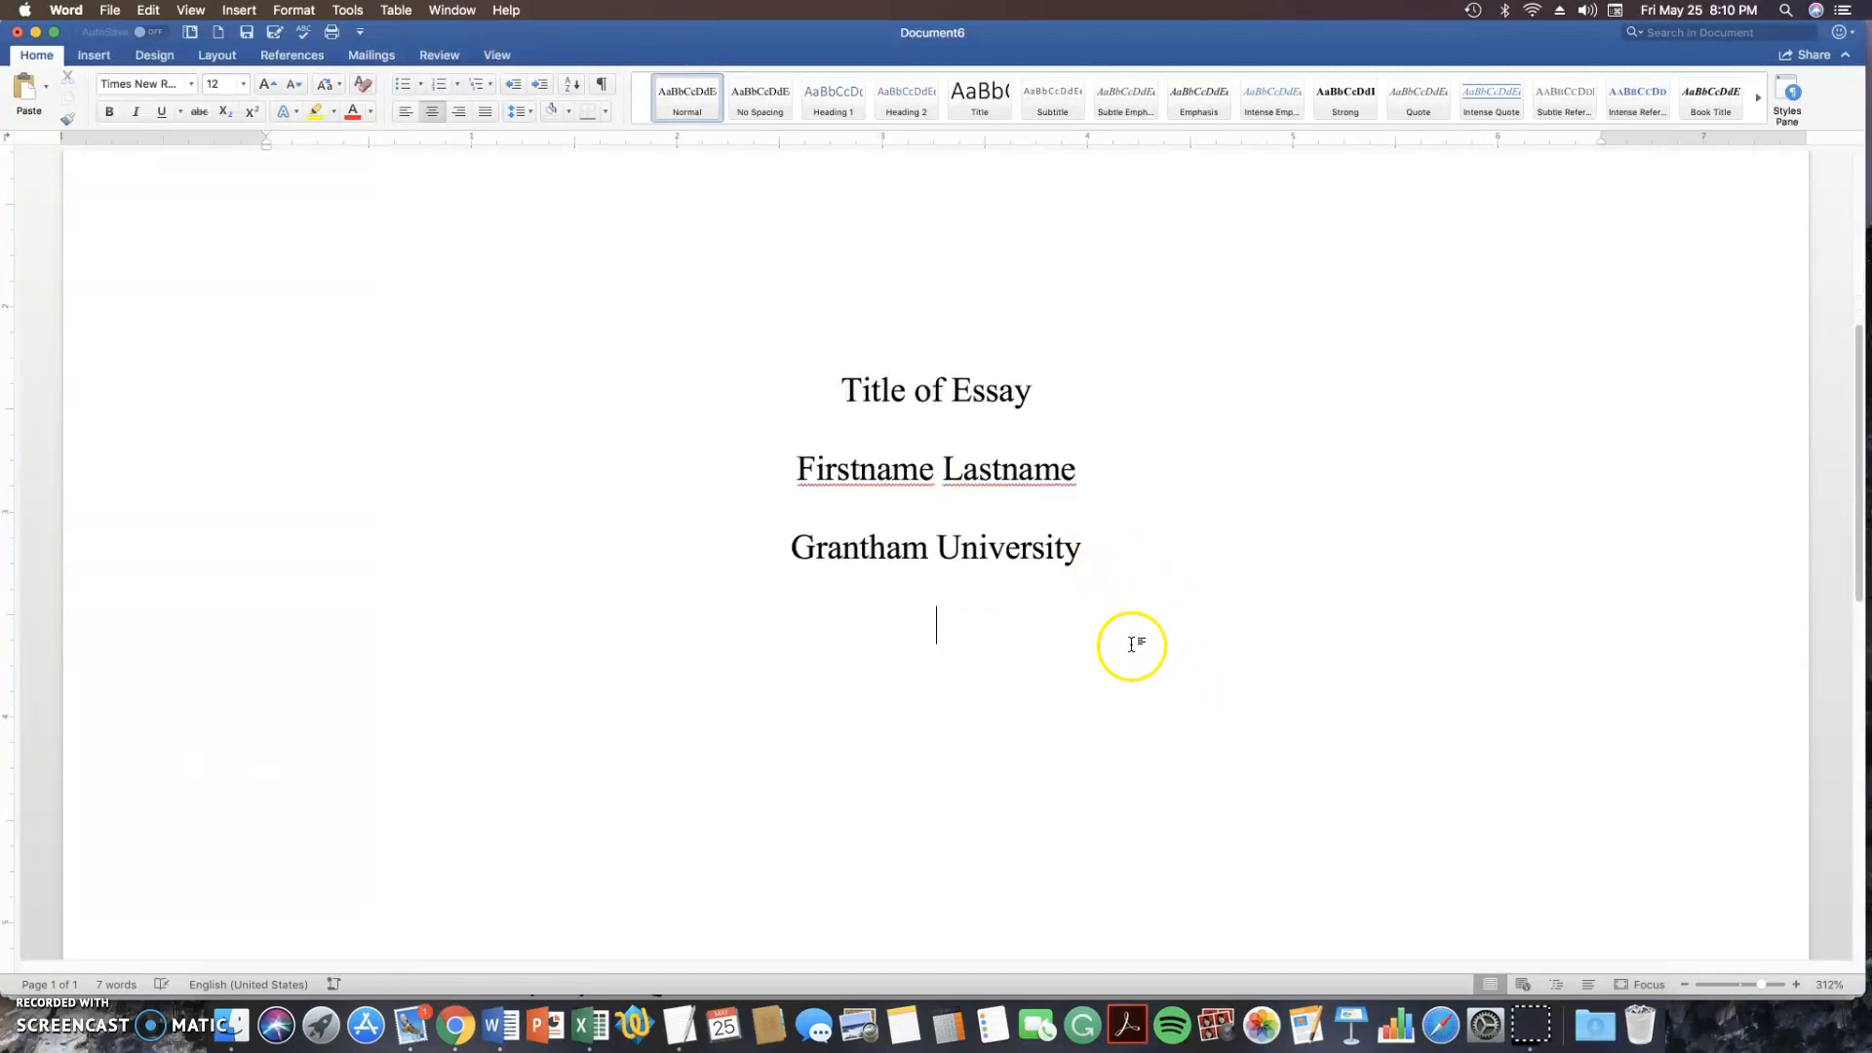
# Show the whole page and add three more blank lines above the title
pyautogui.click(492, 59)
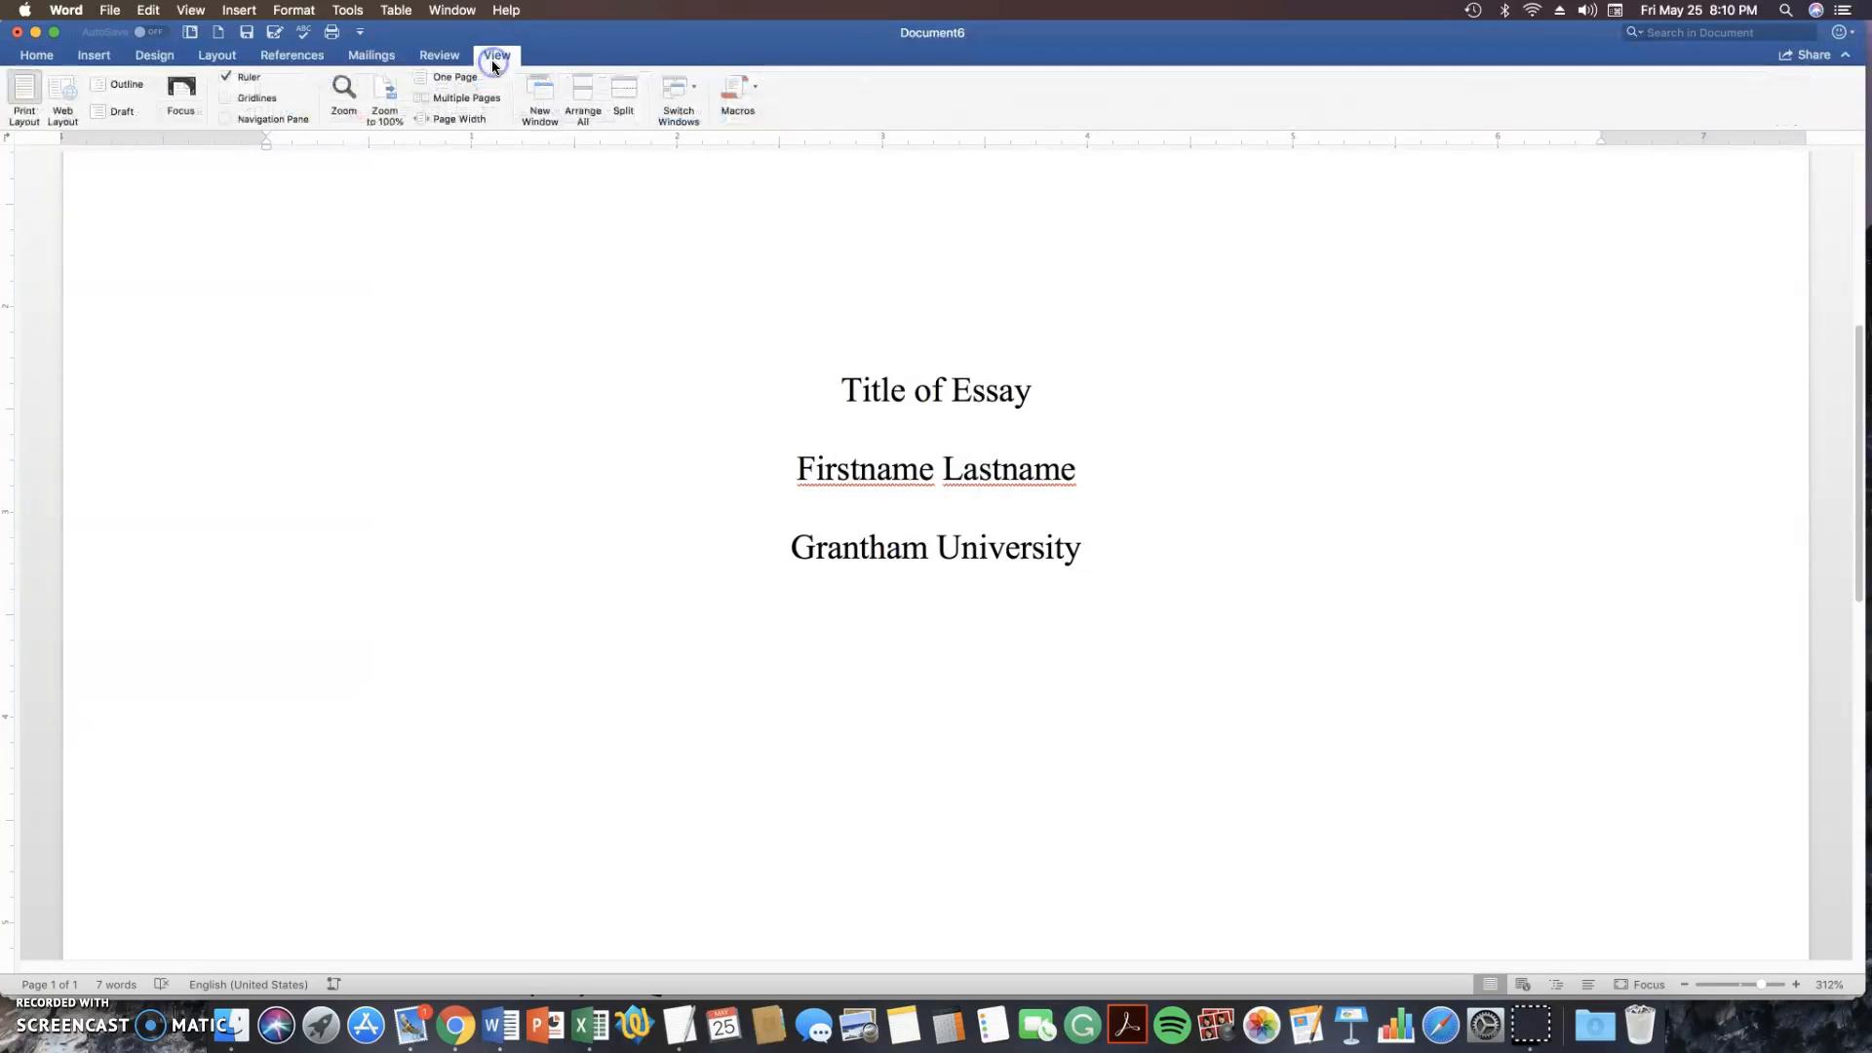
pyautogui.click(464, 85)
pyautogui.click(896, 405)
pyautogui.press('Return')
pyautogui.press('Return')
pyautogui.press('Return')
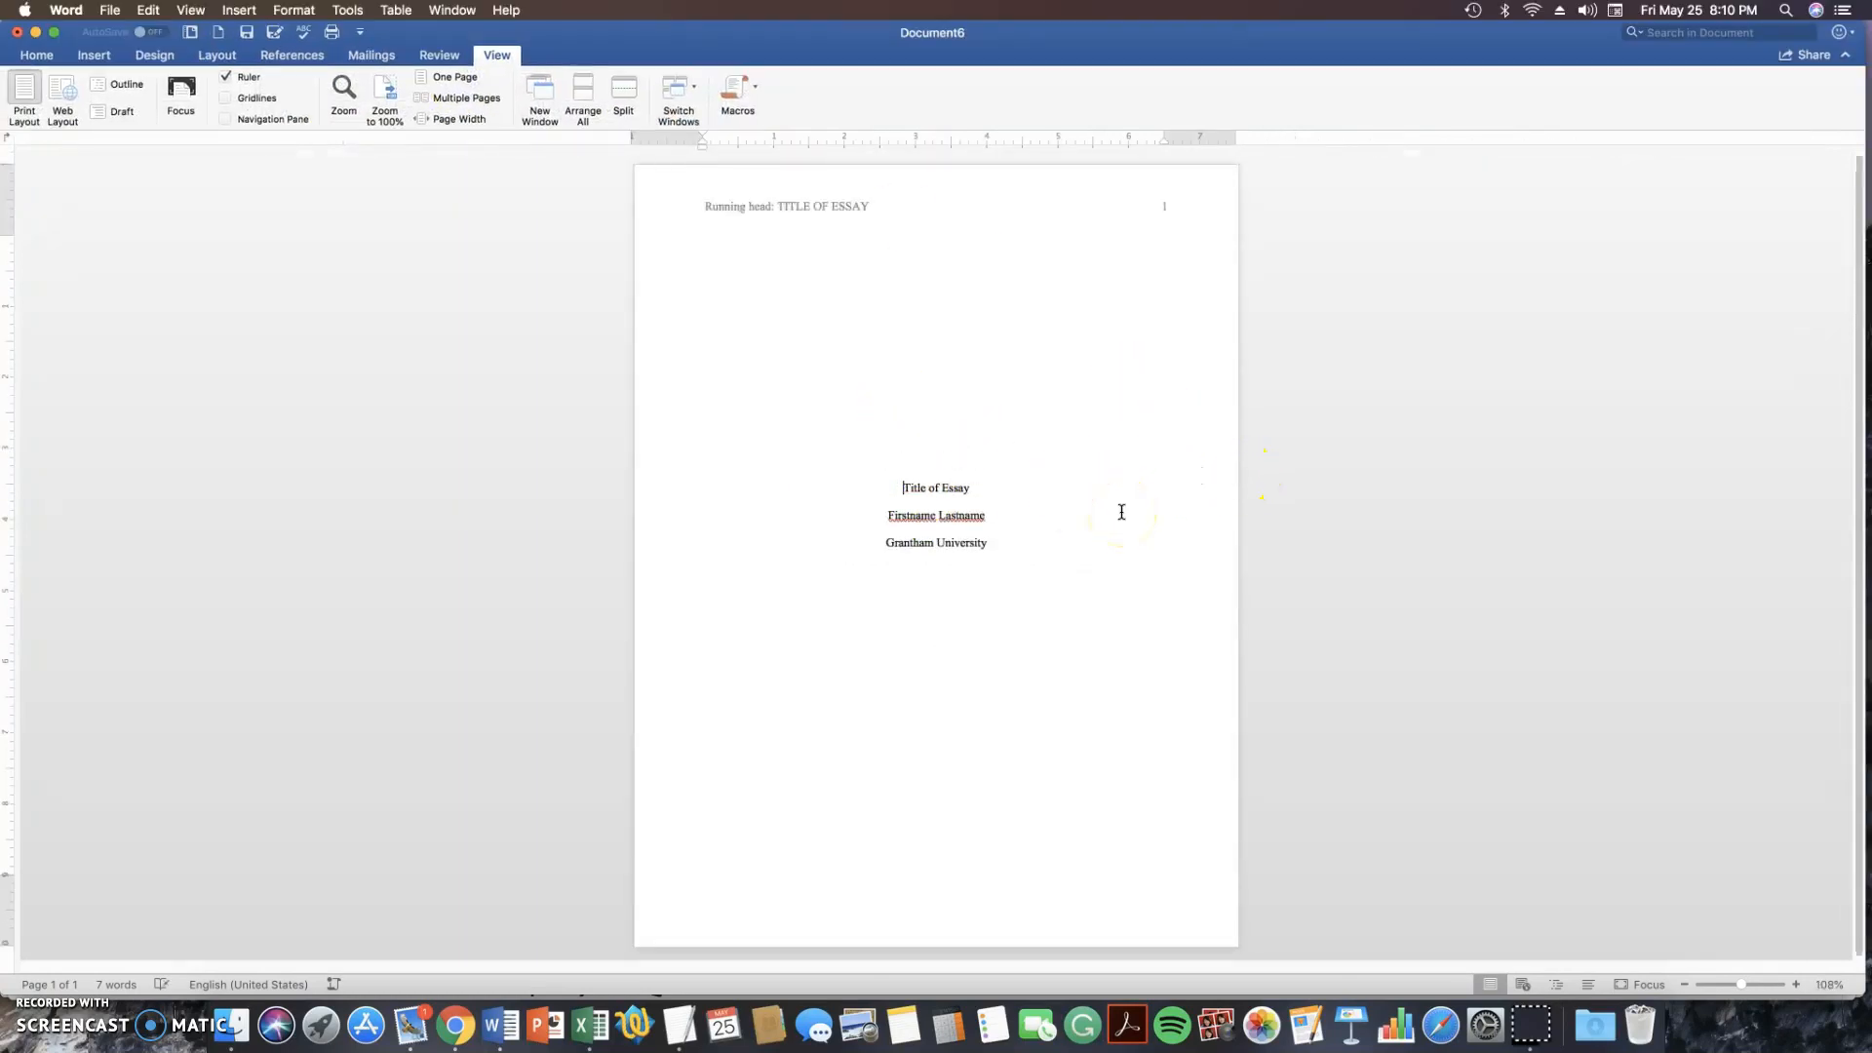
# Insert a page break on a new line after "Grantham University"
pyautogui.click(1028, 545)
pyautogui.press('Return')
pyautogui.click(97, 56)
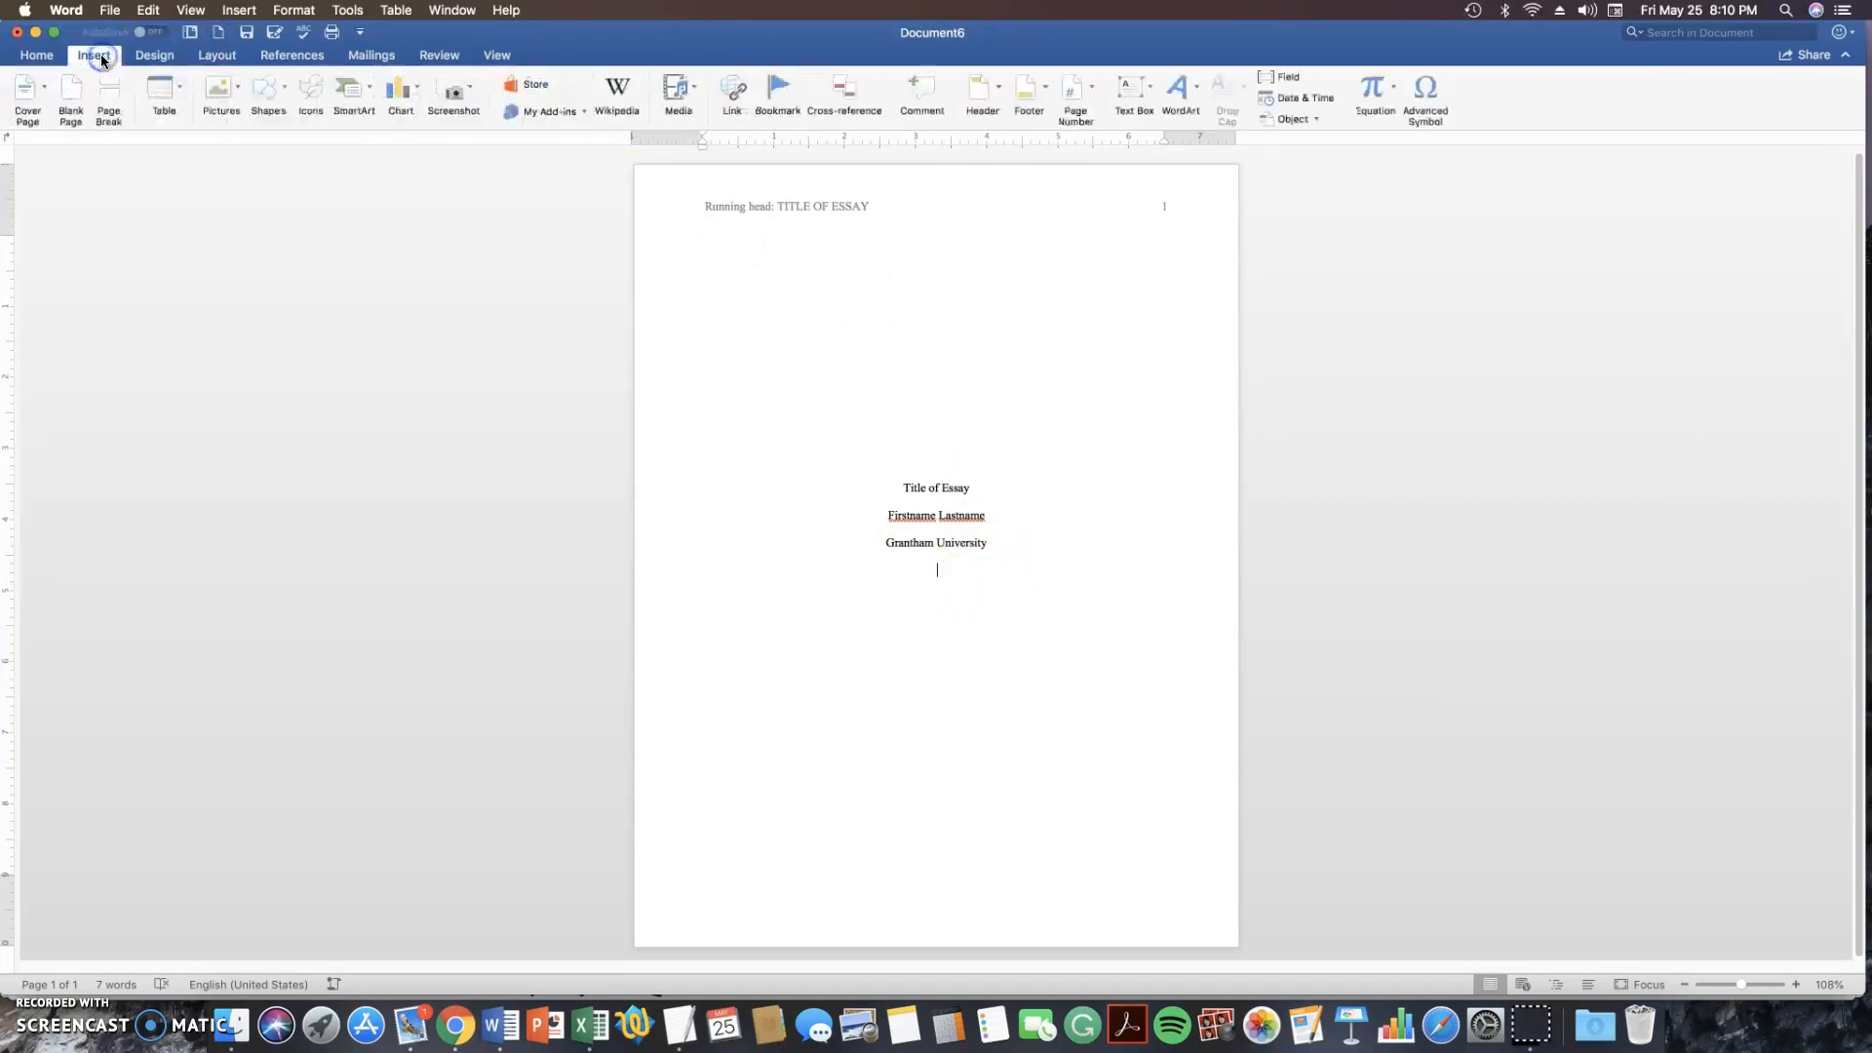
pyautogui.click(107, 98)
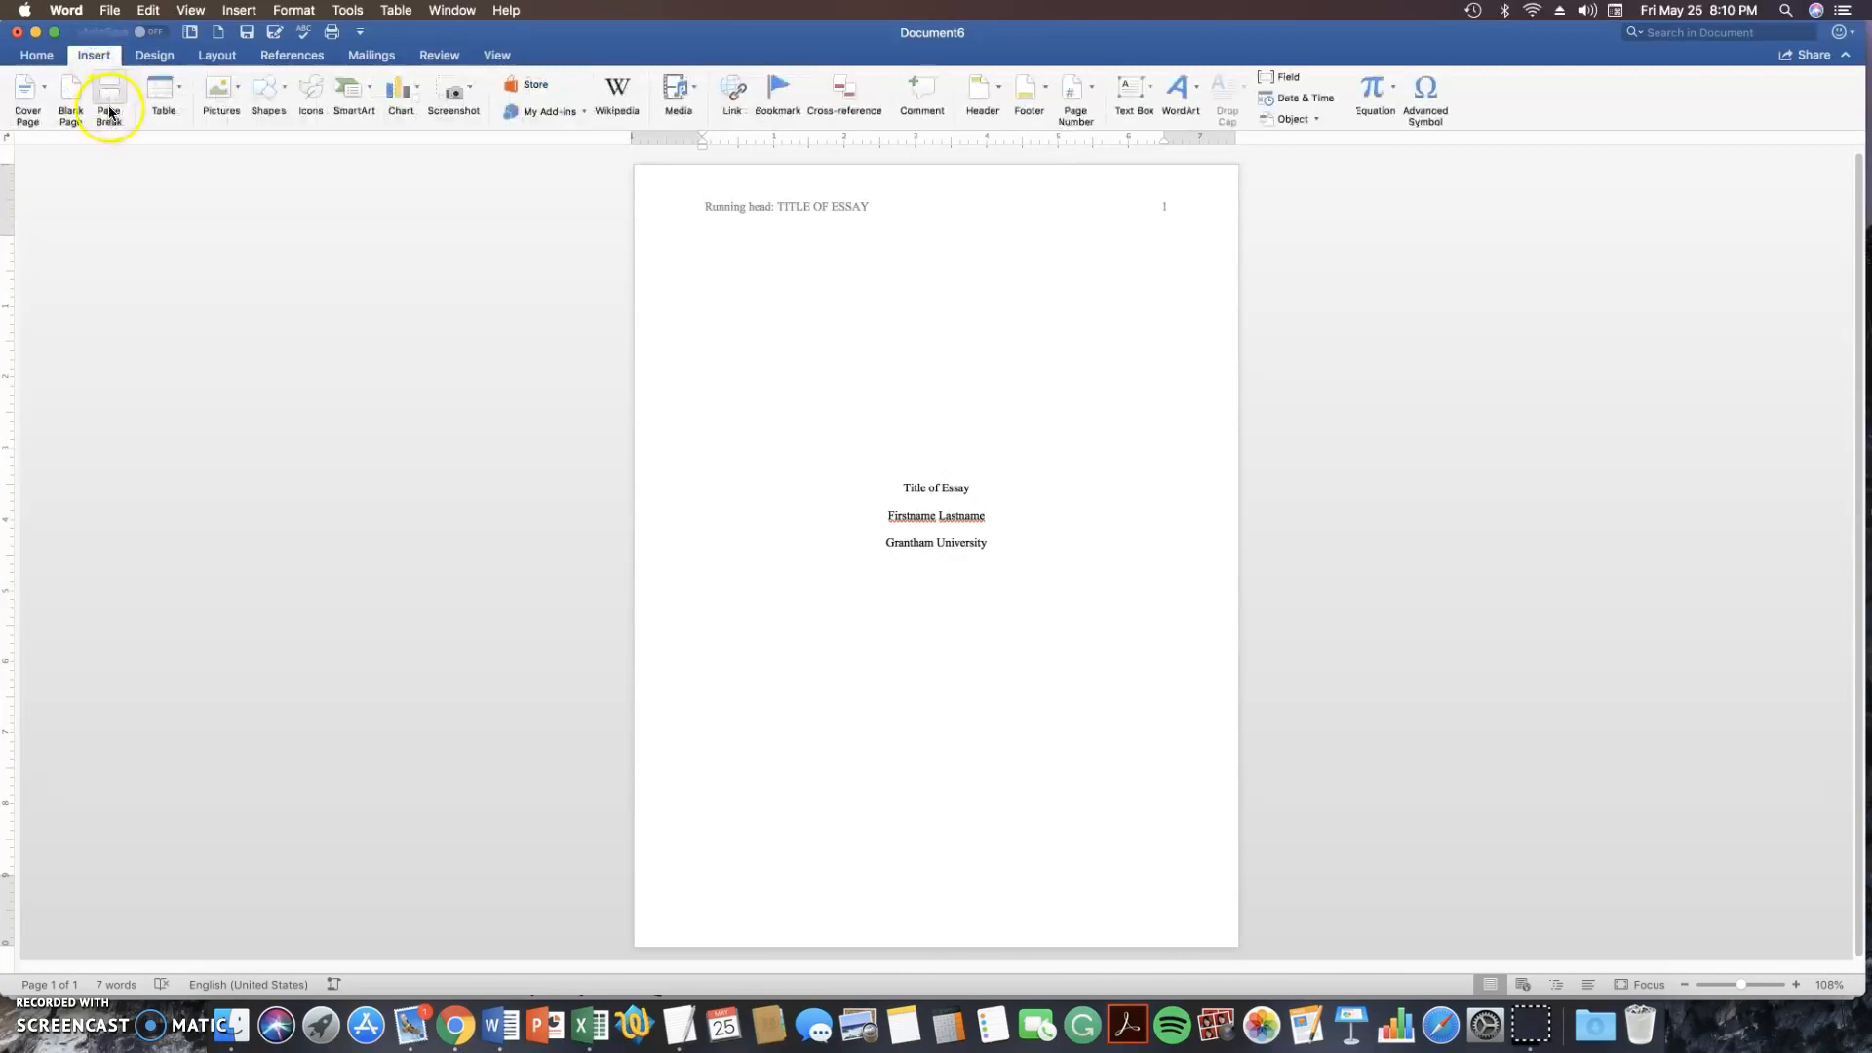
# Show the second page at page width and enter "TITLE OF ESSAY" in its header
pyautogui.scroll(-5, 992, 603)
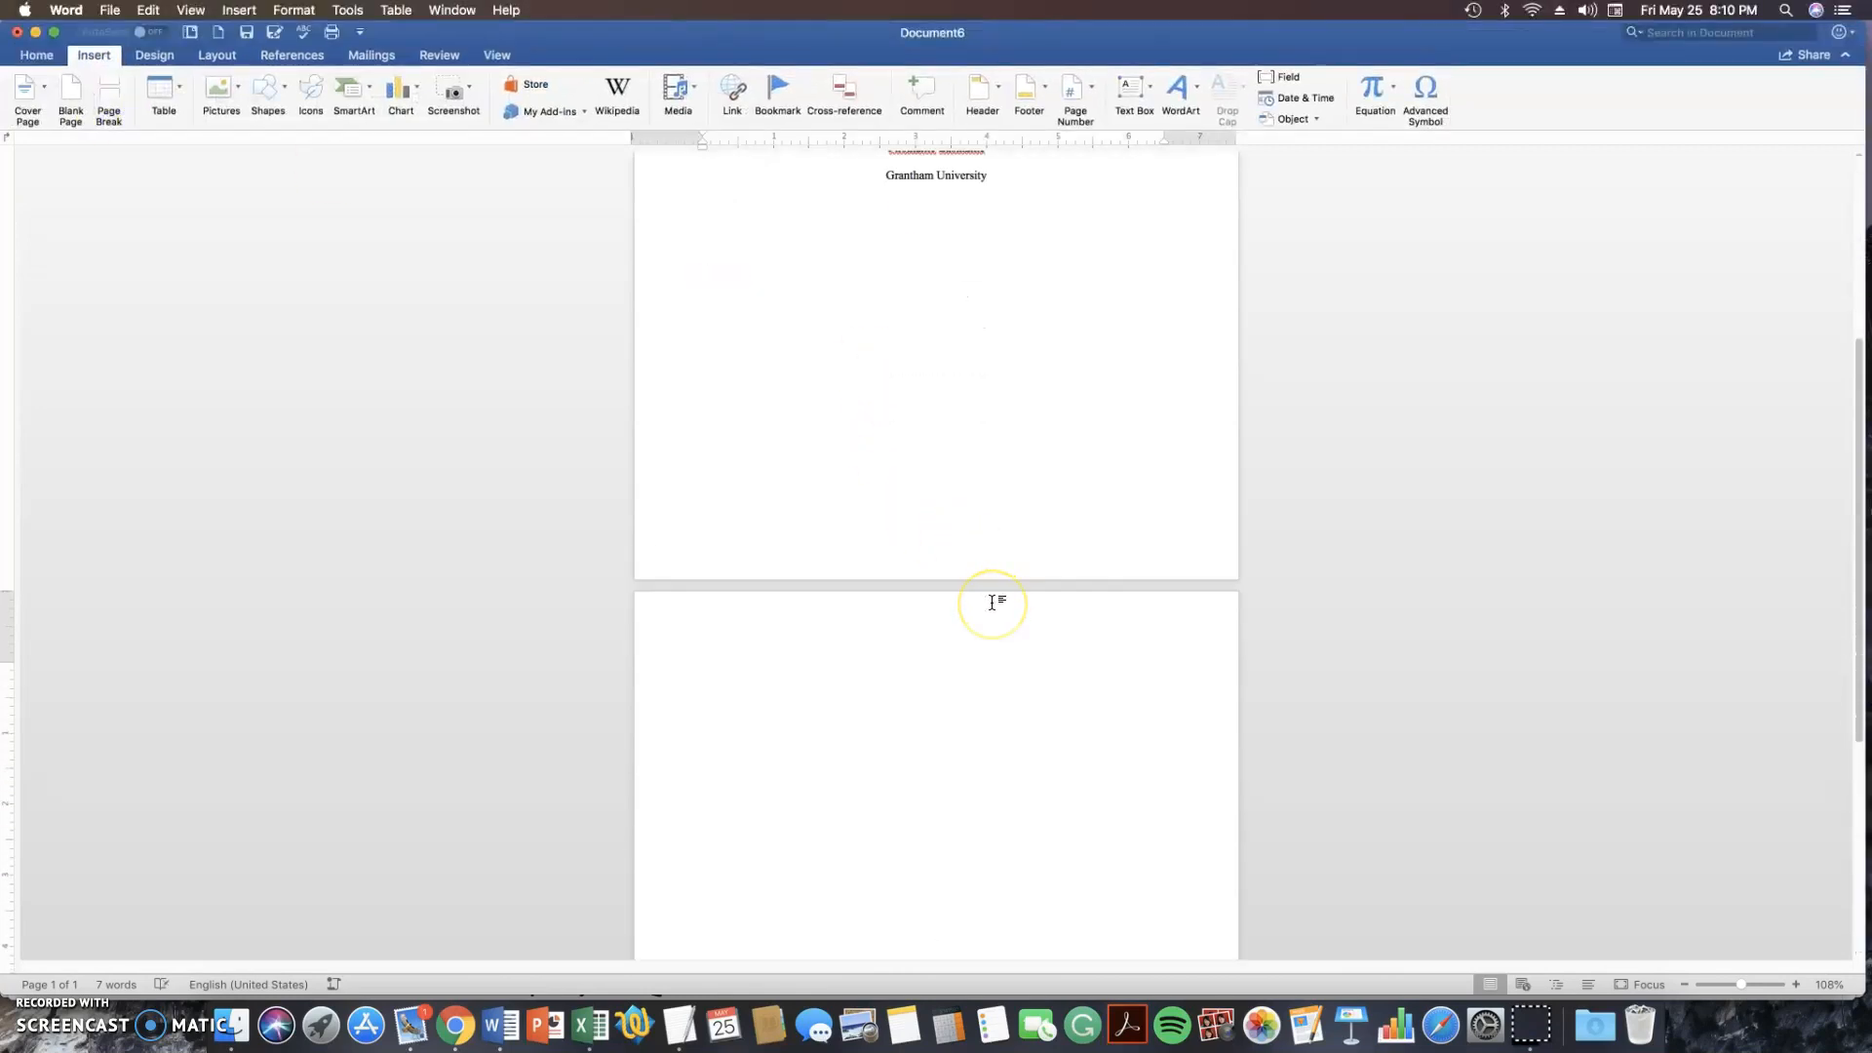
pyautogui.scroll(-1, 992, 602)
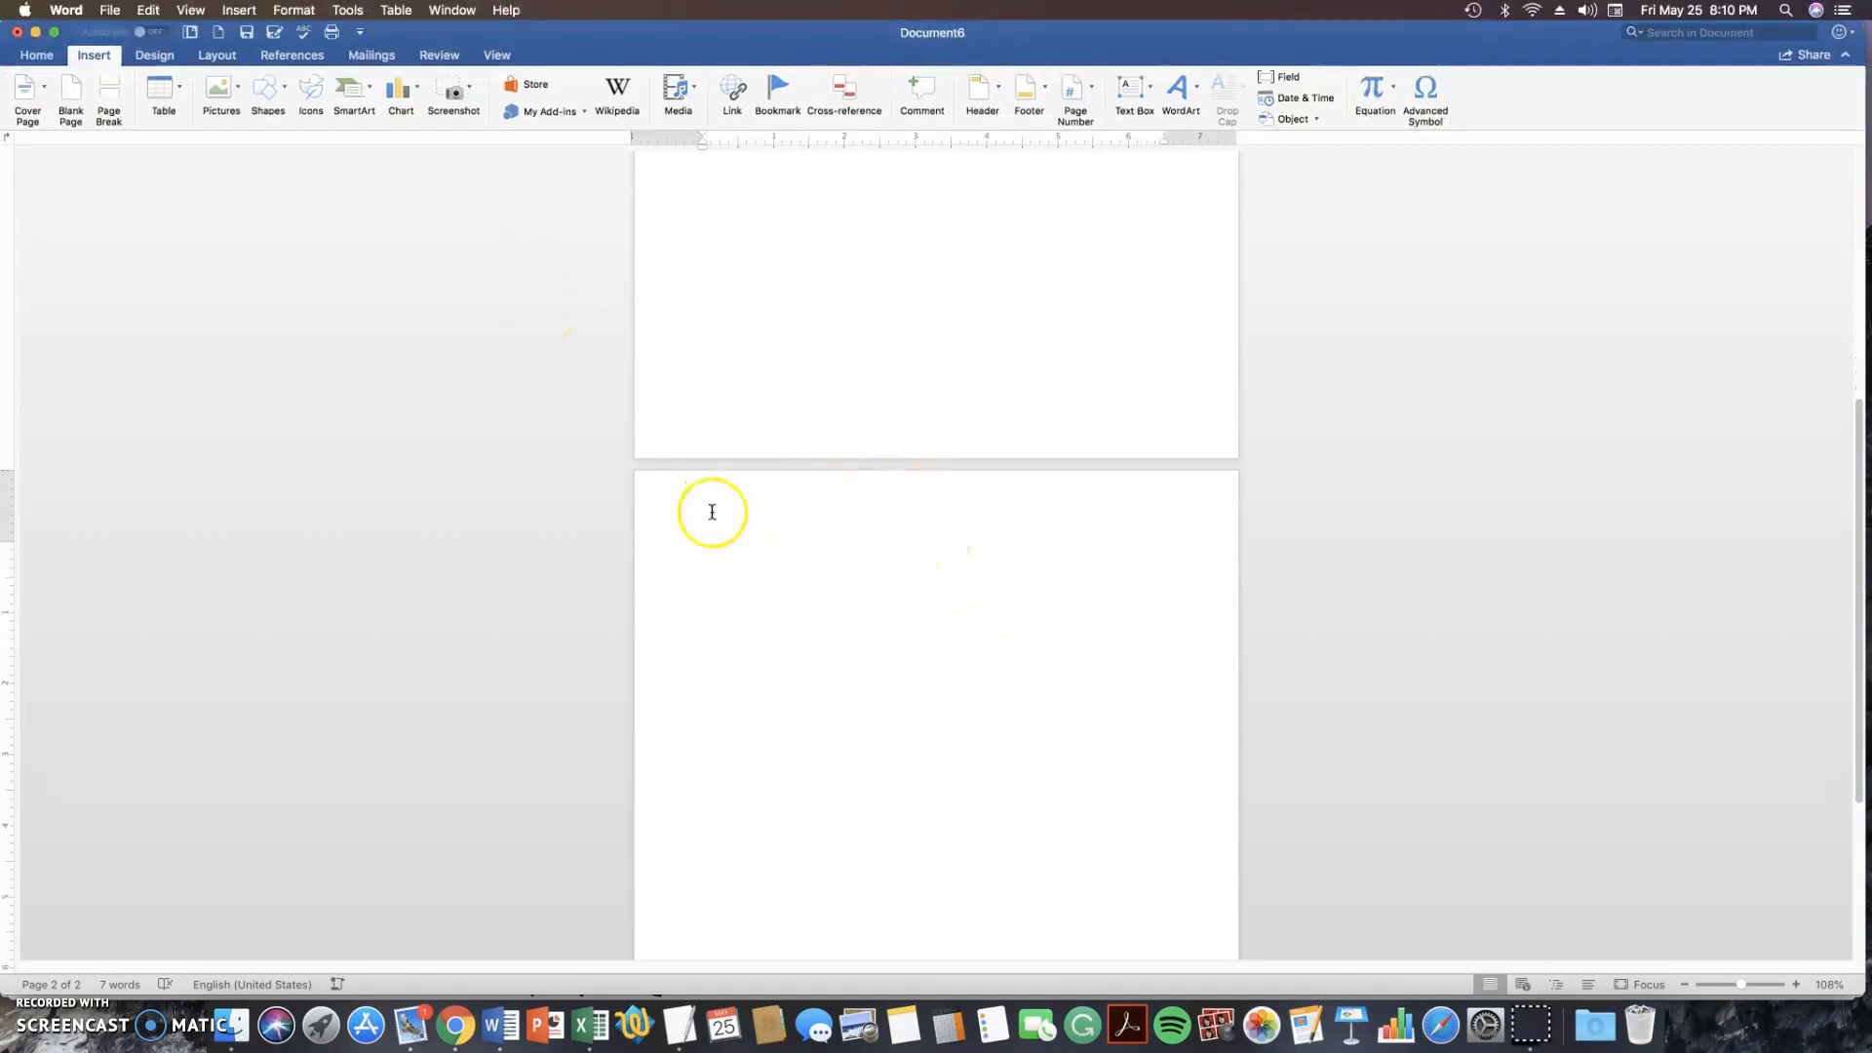
pyautogui.click(491, 58)
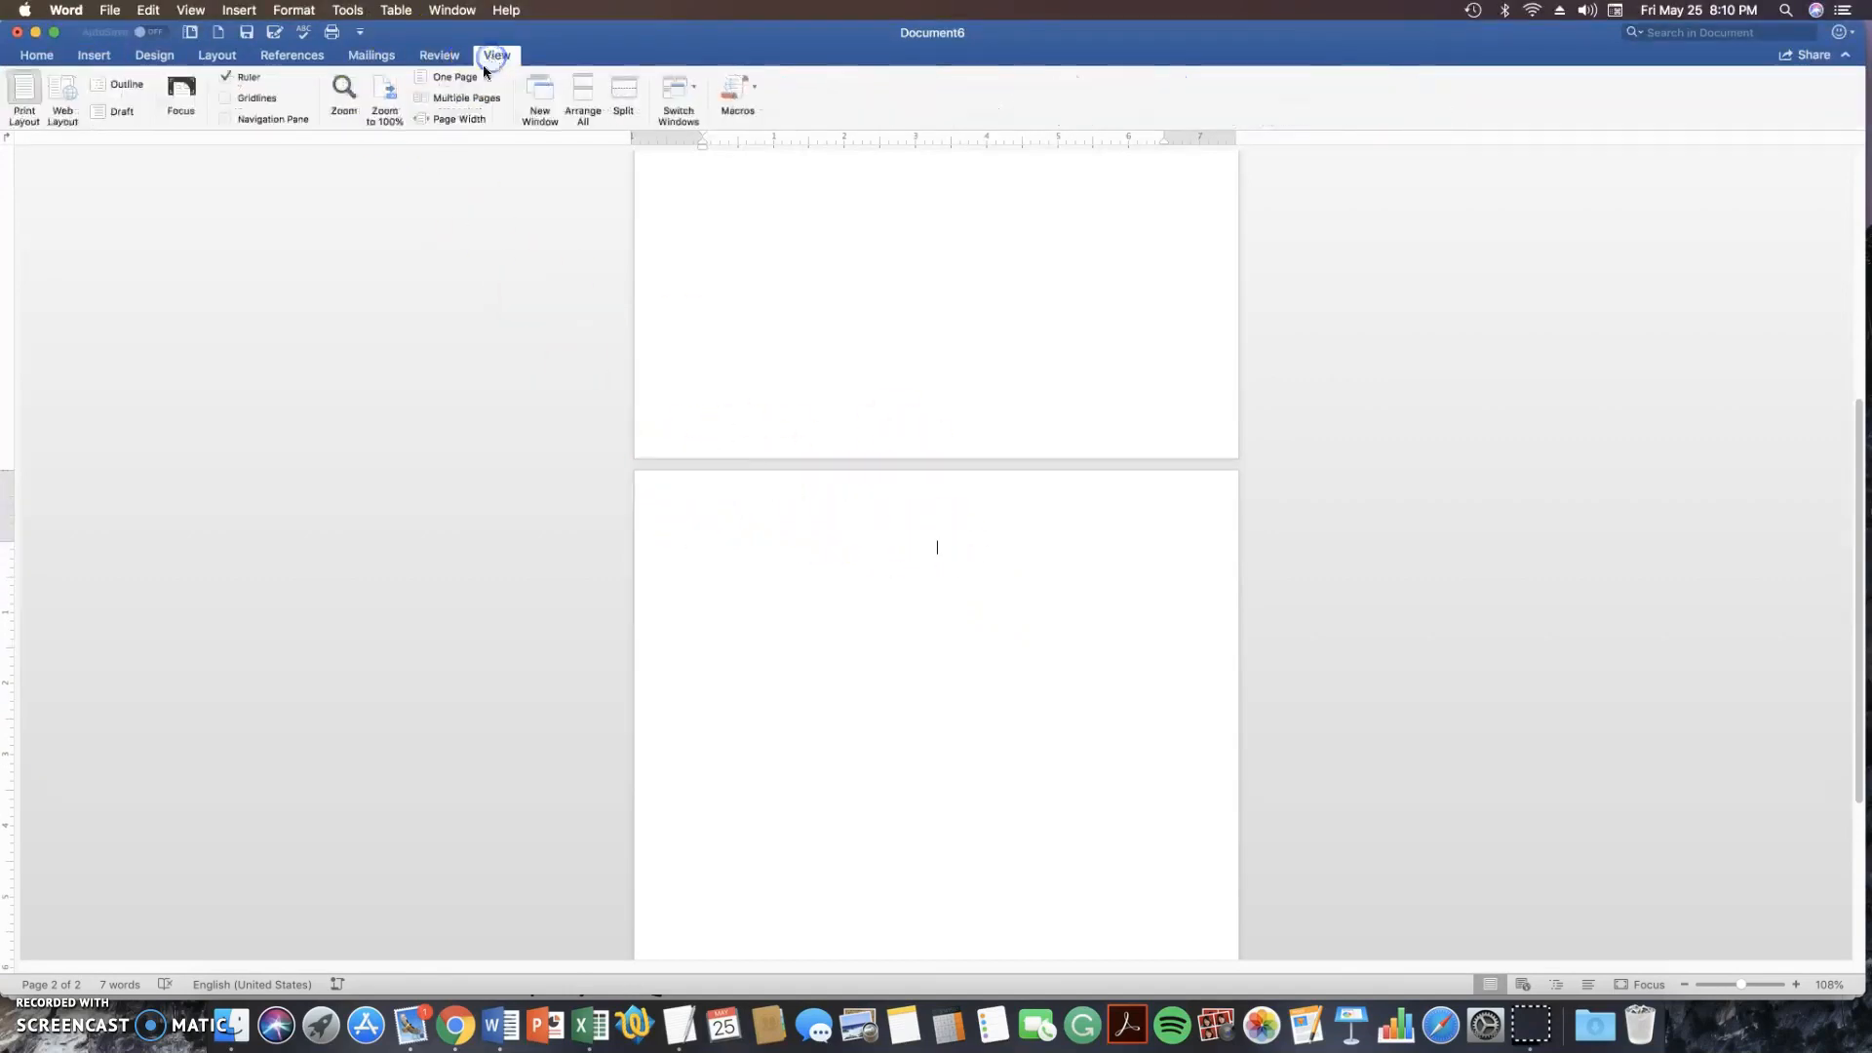
pyautogui.click(460, 118)
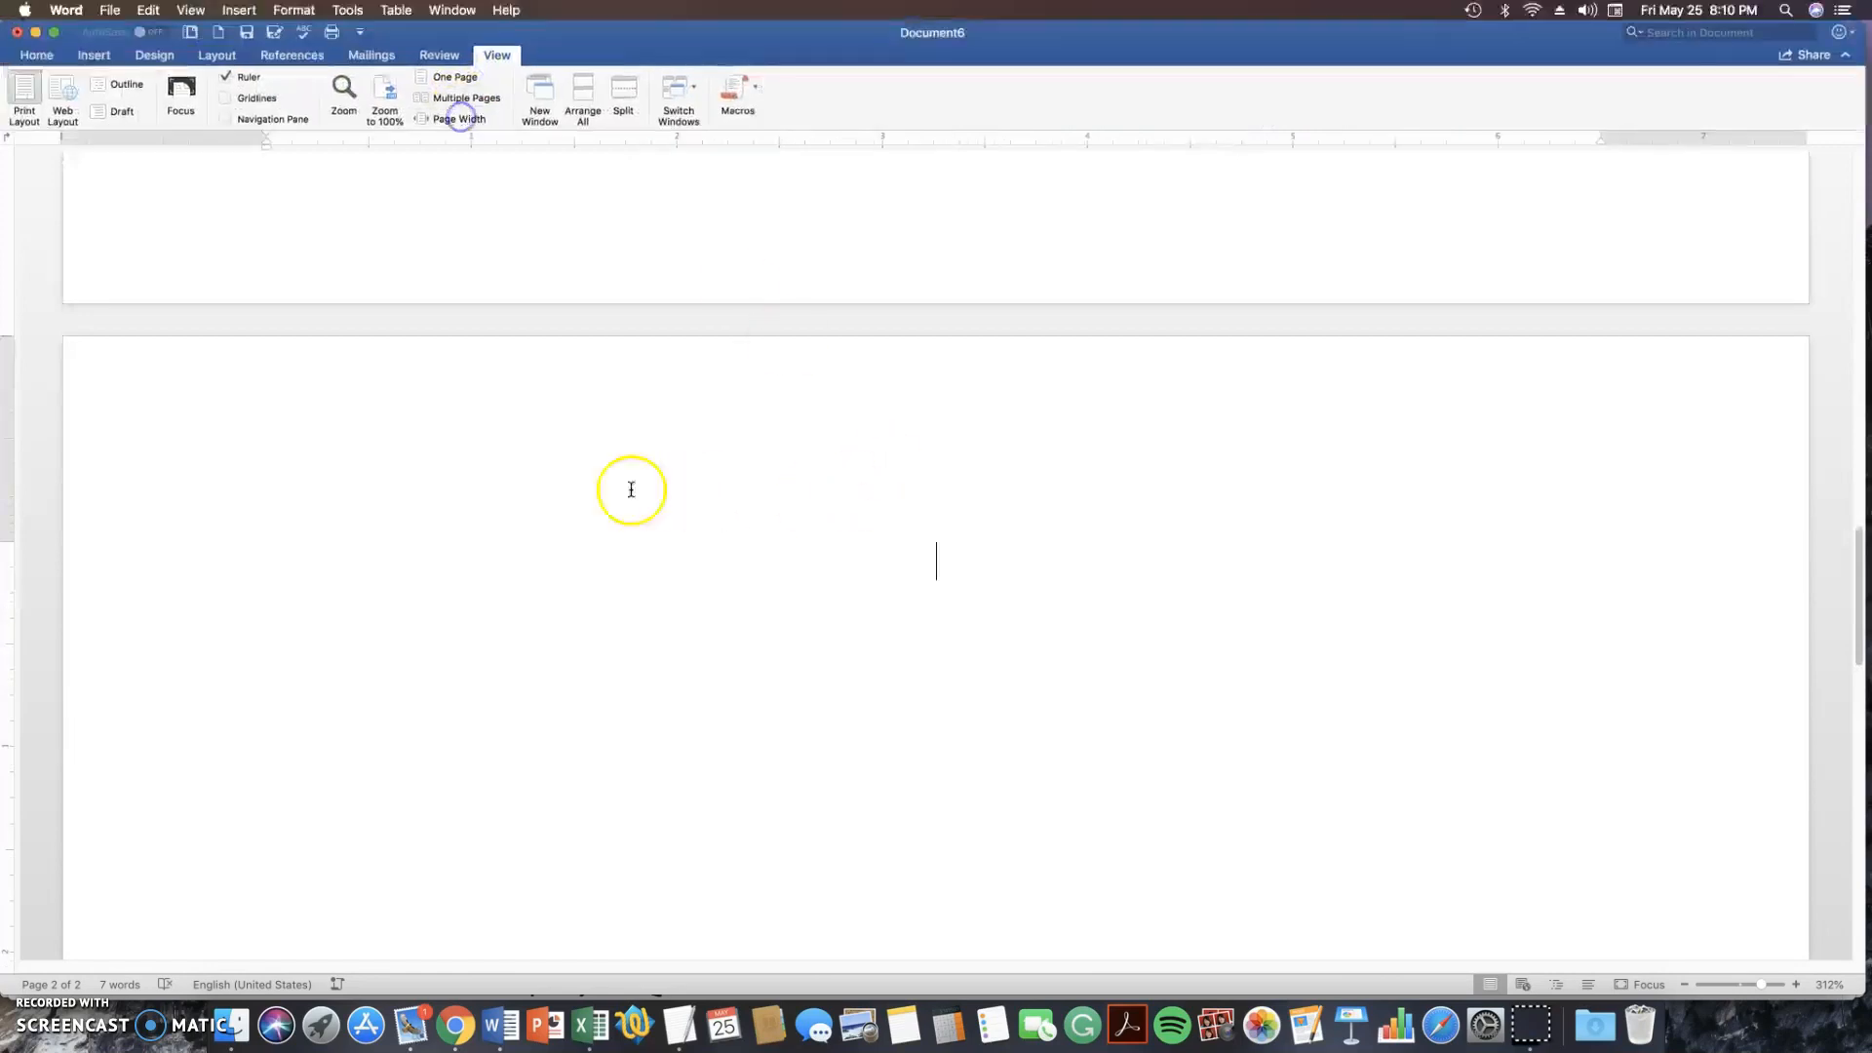
pyautogui.doubleClick(226, 418)
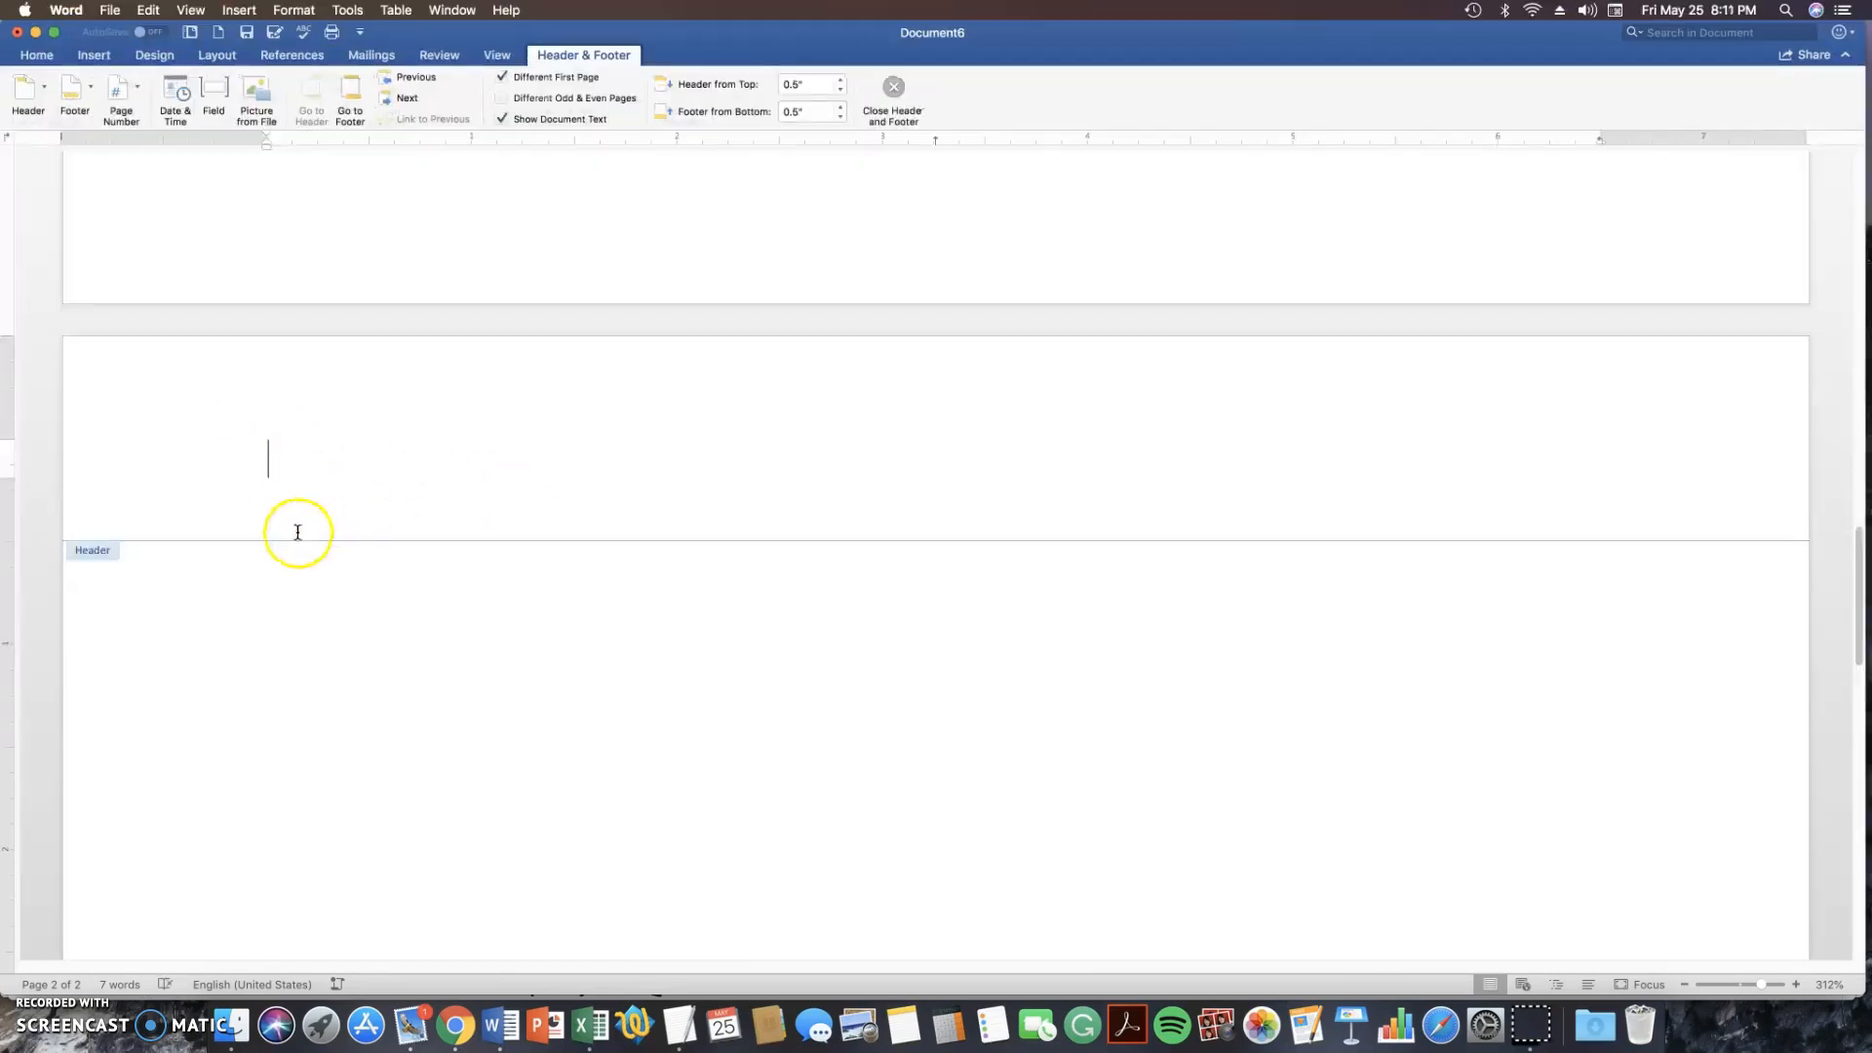
pyautogui.write('TITLE OF ESSAY')
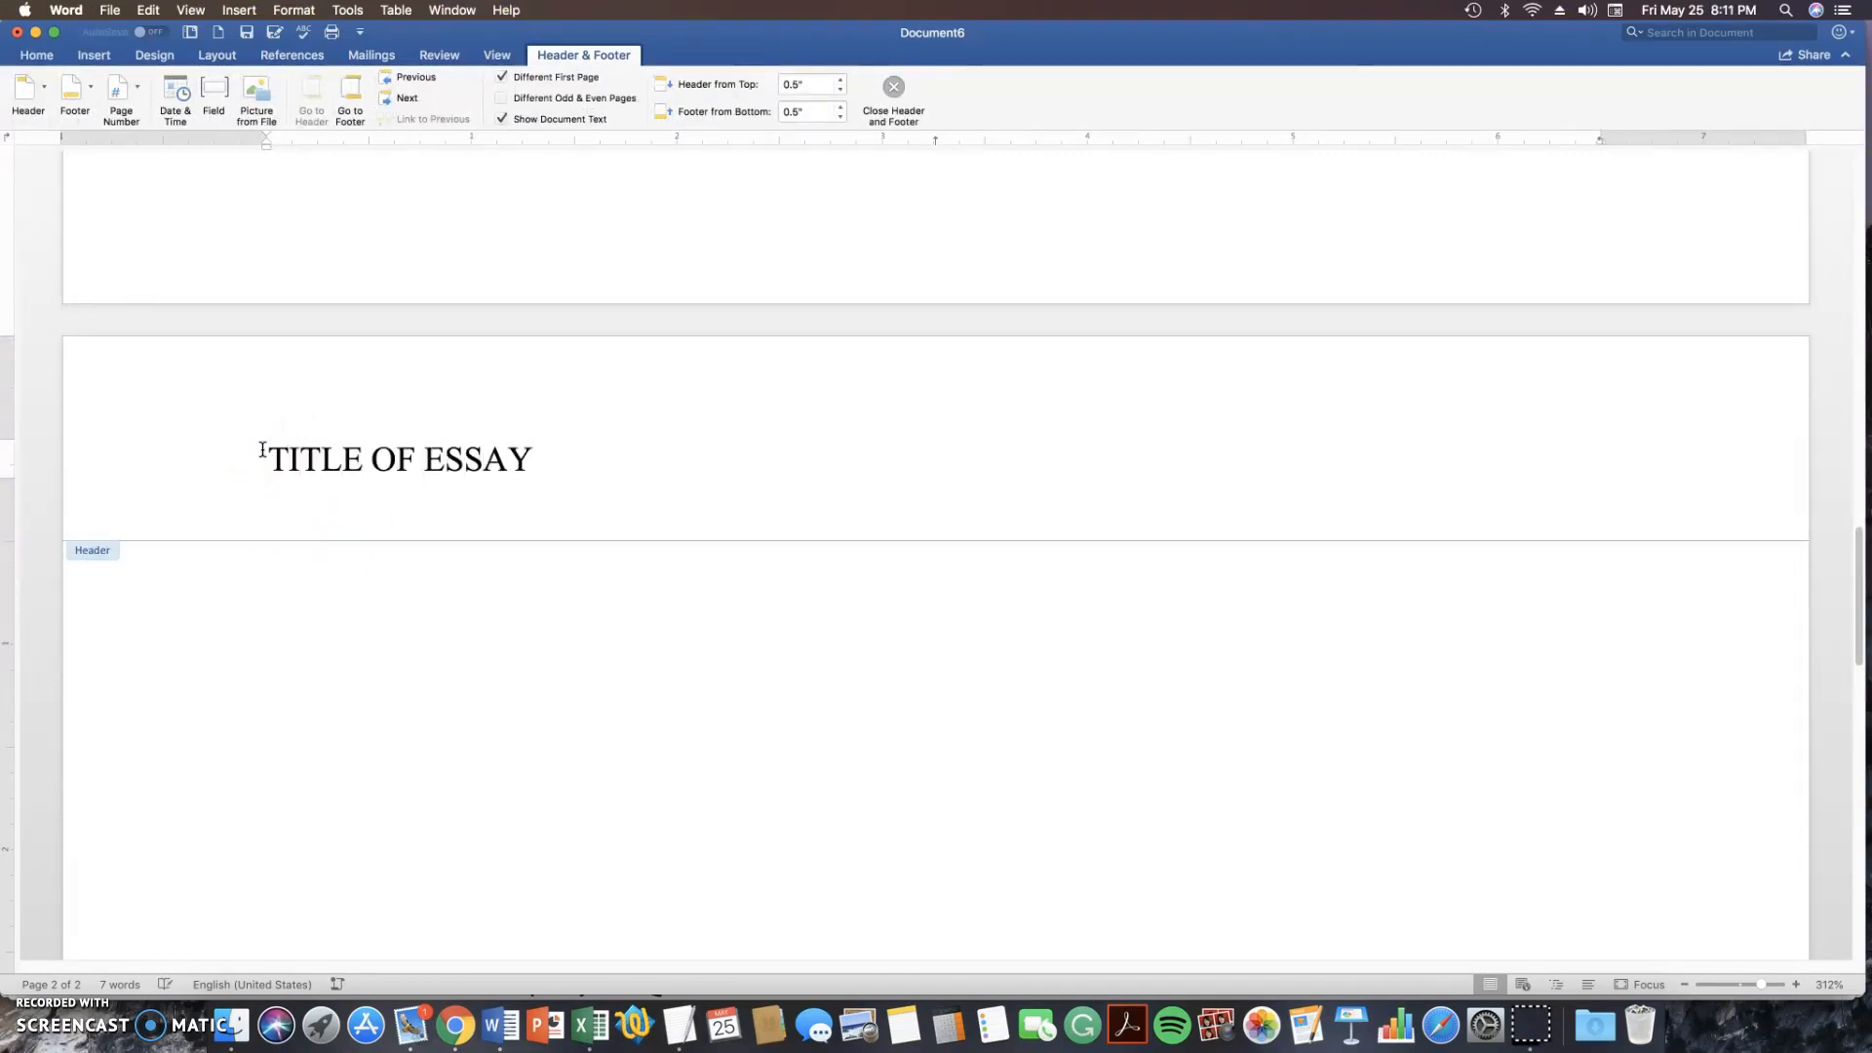
# Insert a right-aligned page number in the second page's header, keeping it off the first page
pyautogui.click(121, 90)
pyautogui.click(179, 119)
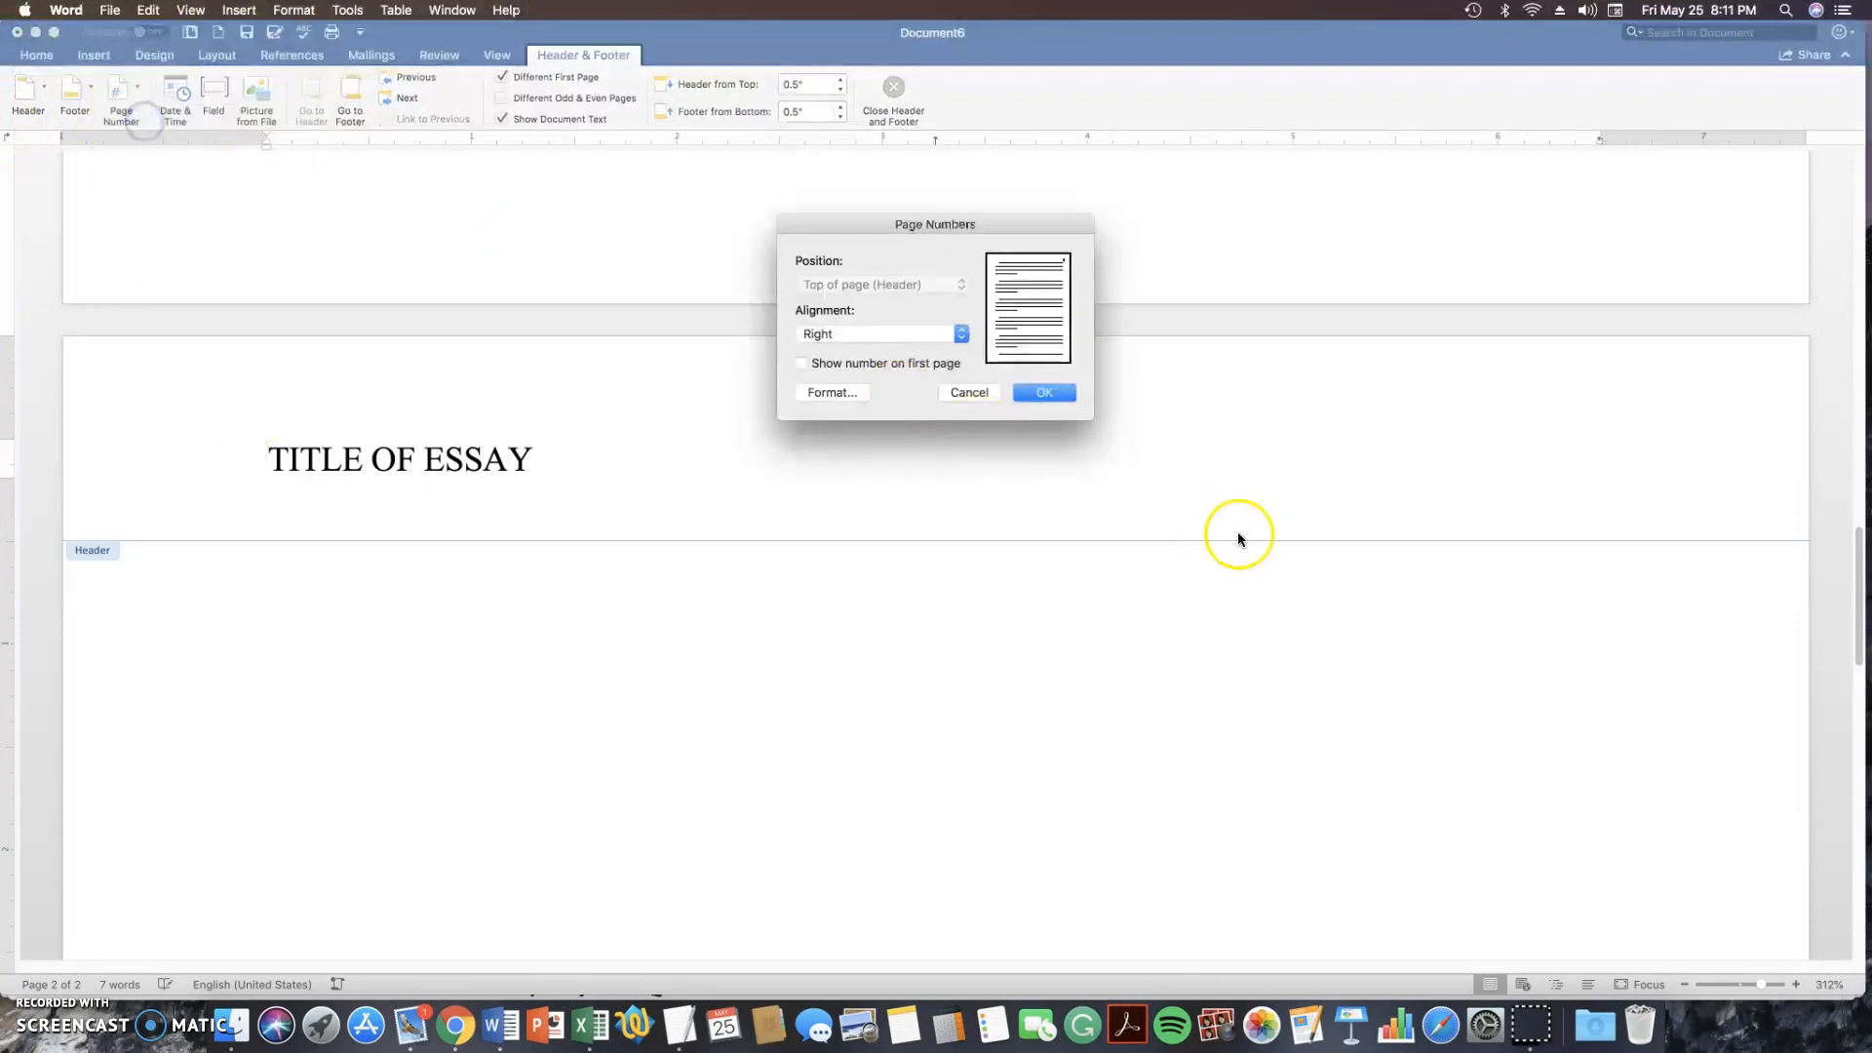
pyautogui.click(1040, 390)
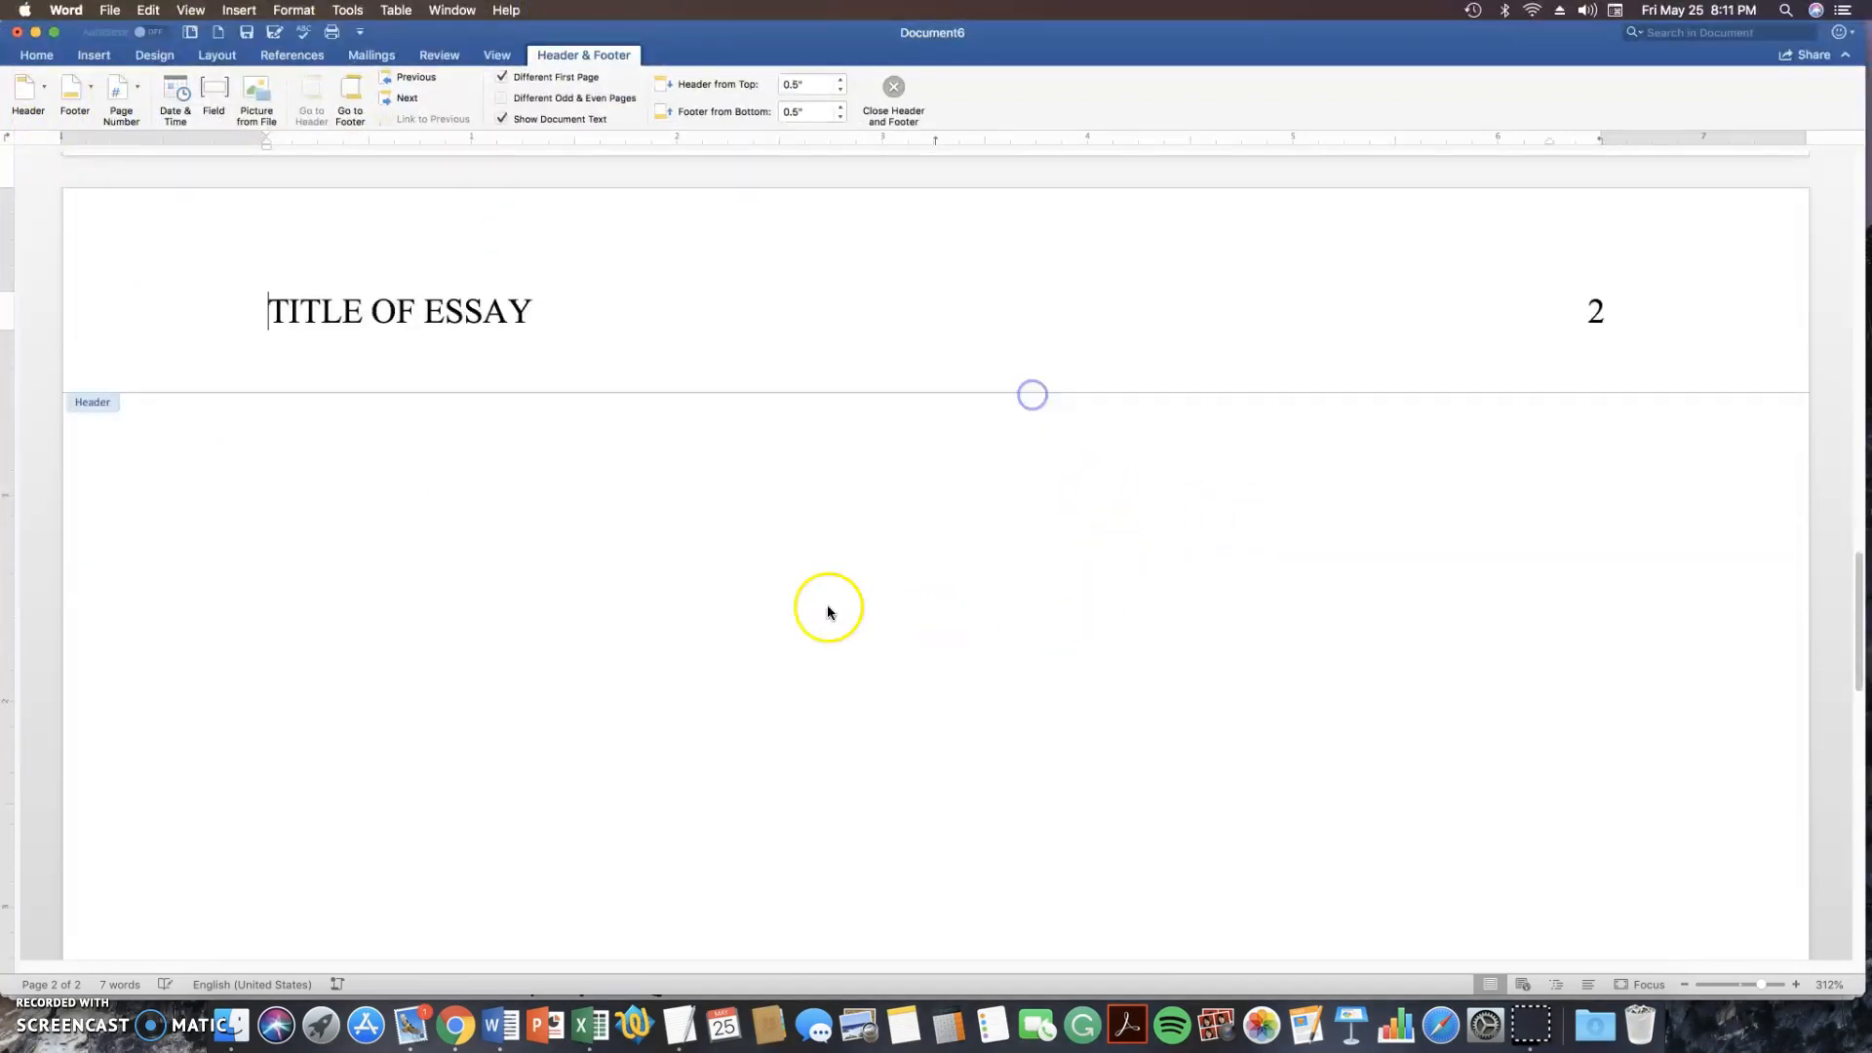
# Enter the centred heading "Title of Essay" at the start of the second page's body and add a new line below it
pyautogui.doubleClick(269, 437)
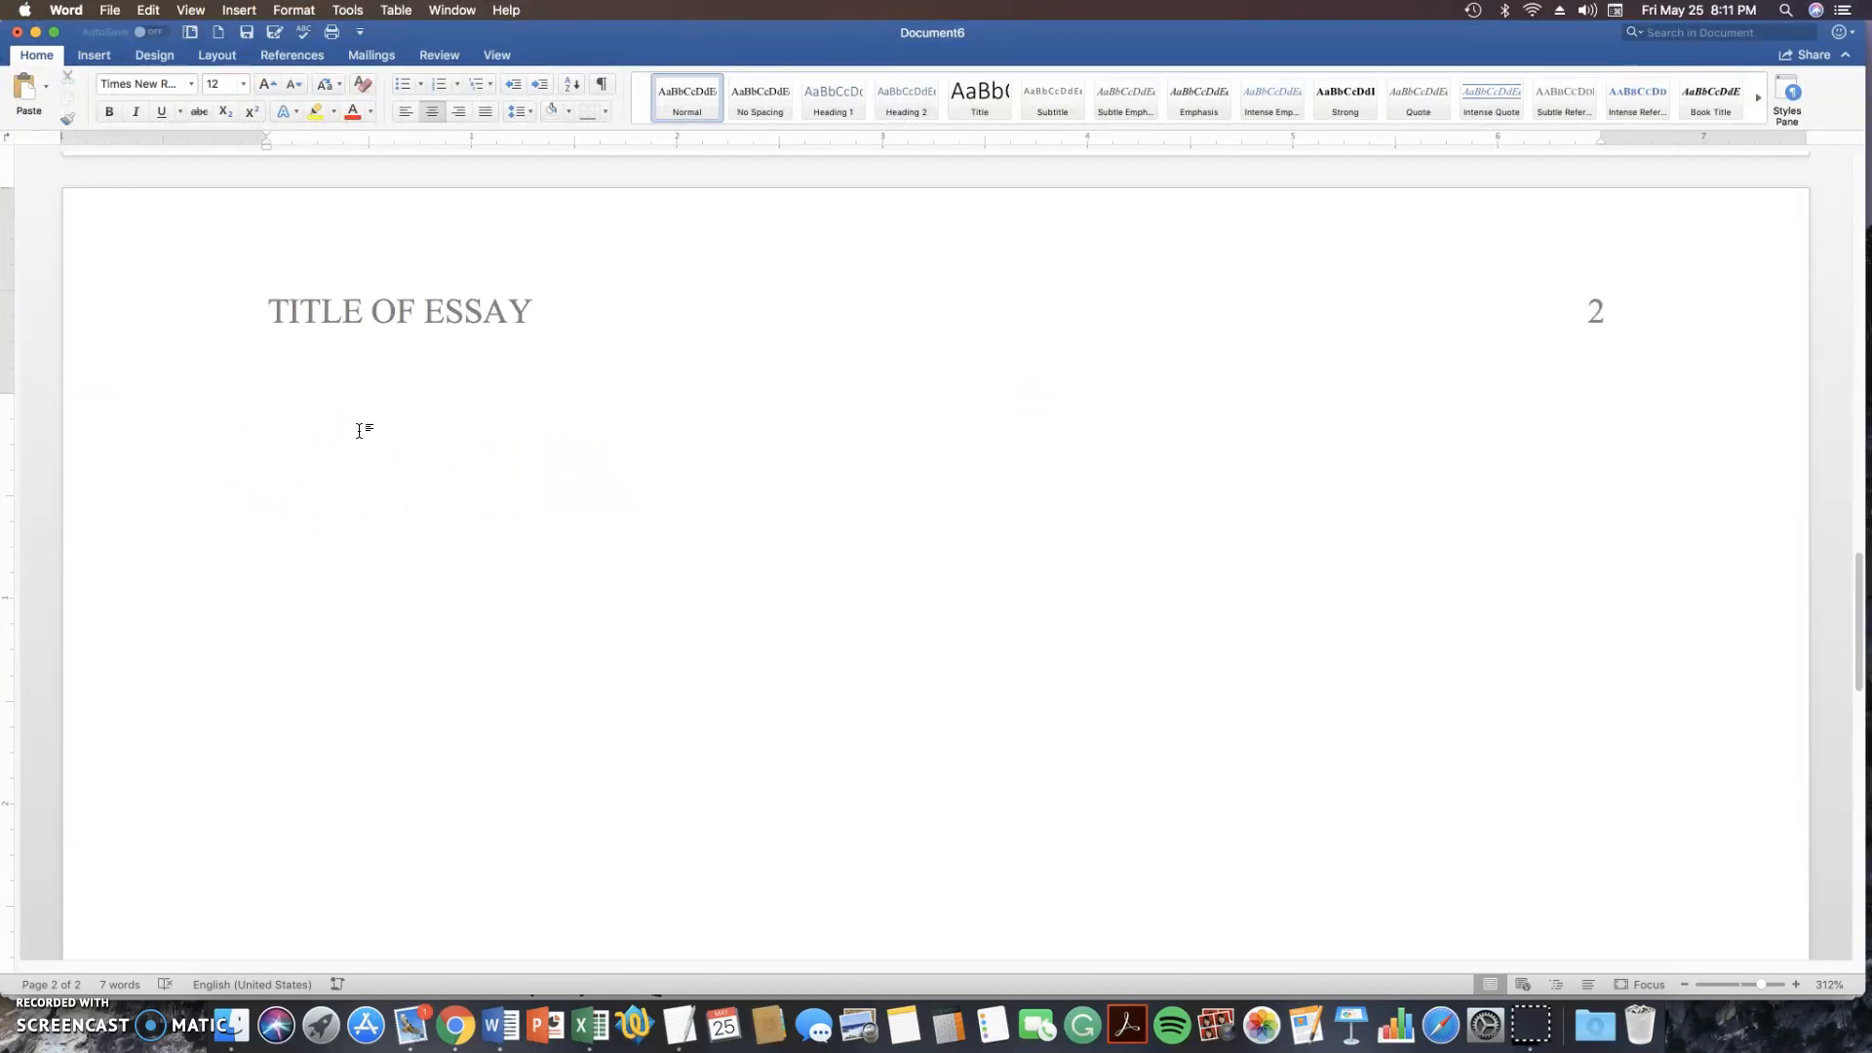
pyautogui.write('Title of Essay')
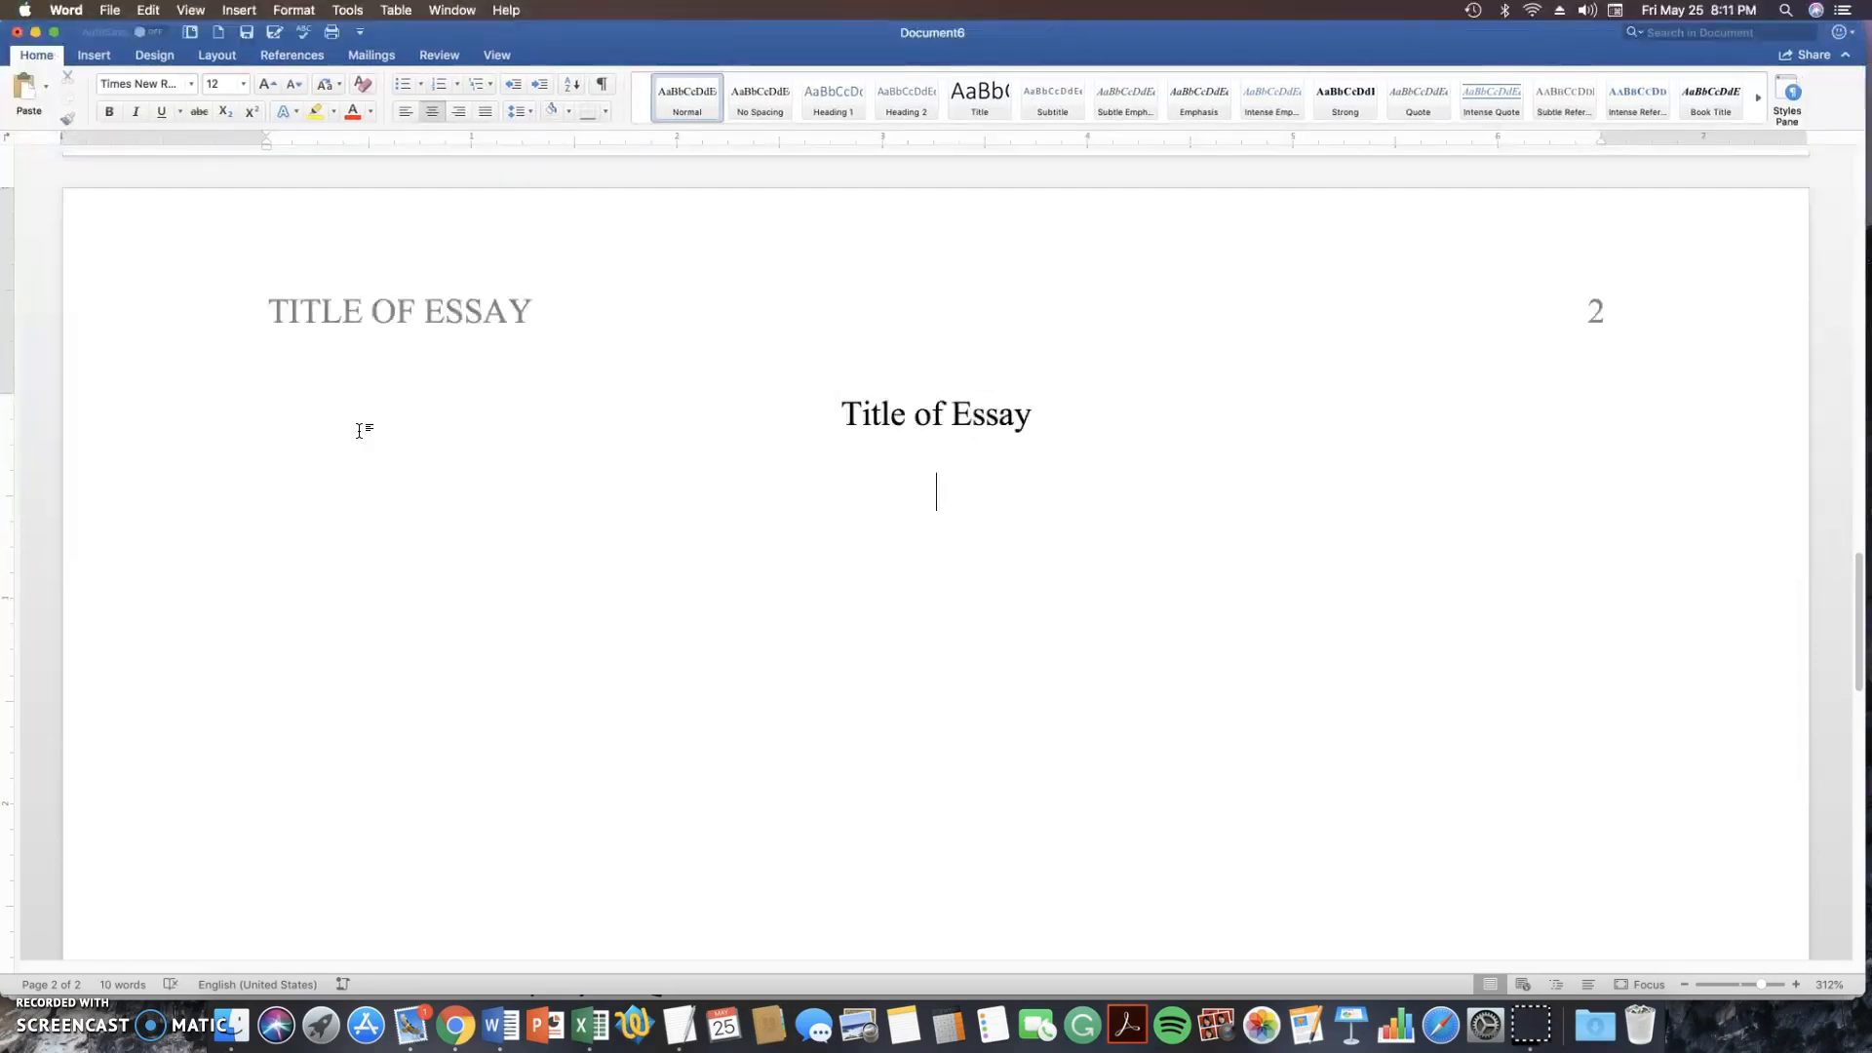
pyautogui.press('Return')
# Left-align the line below the essay title and set its line spacing to 2.0
pyautogui.click(403, 111)
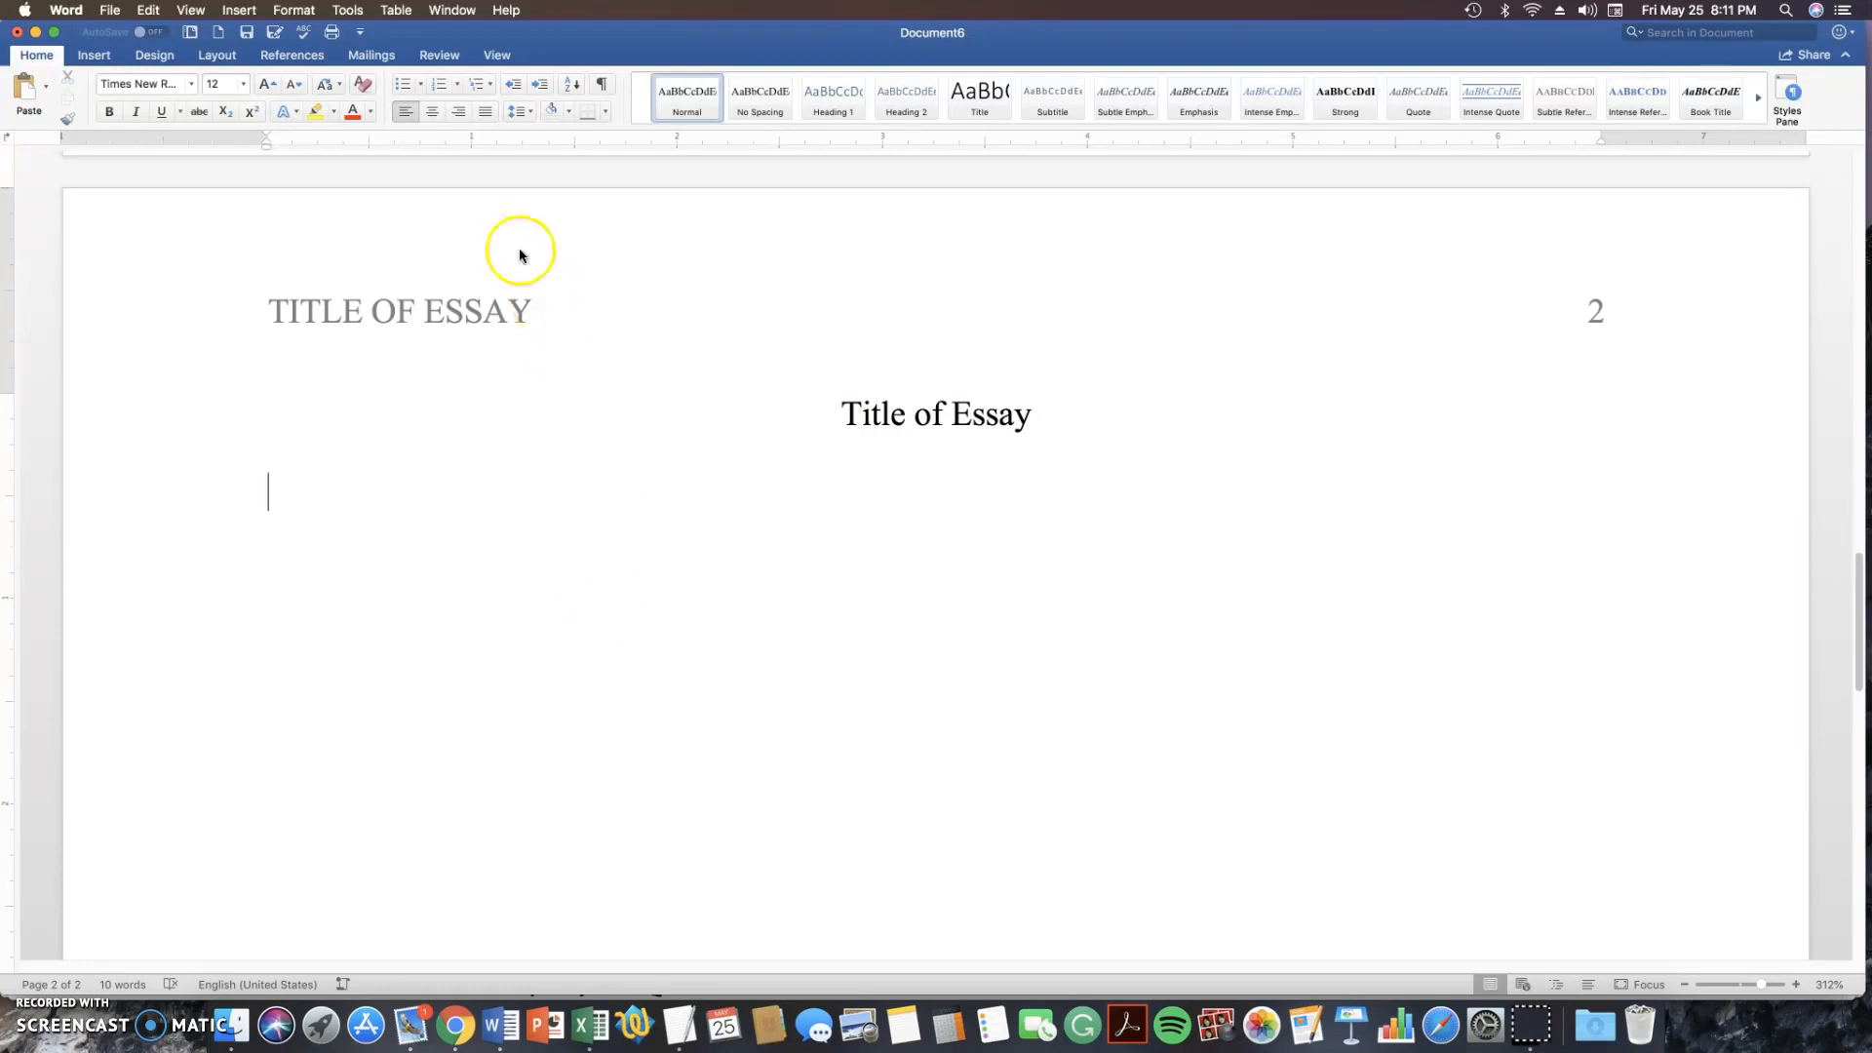
pyautogui.click(523, 111)
pyautogui.click(535, 207)
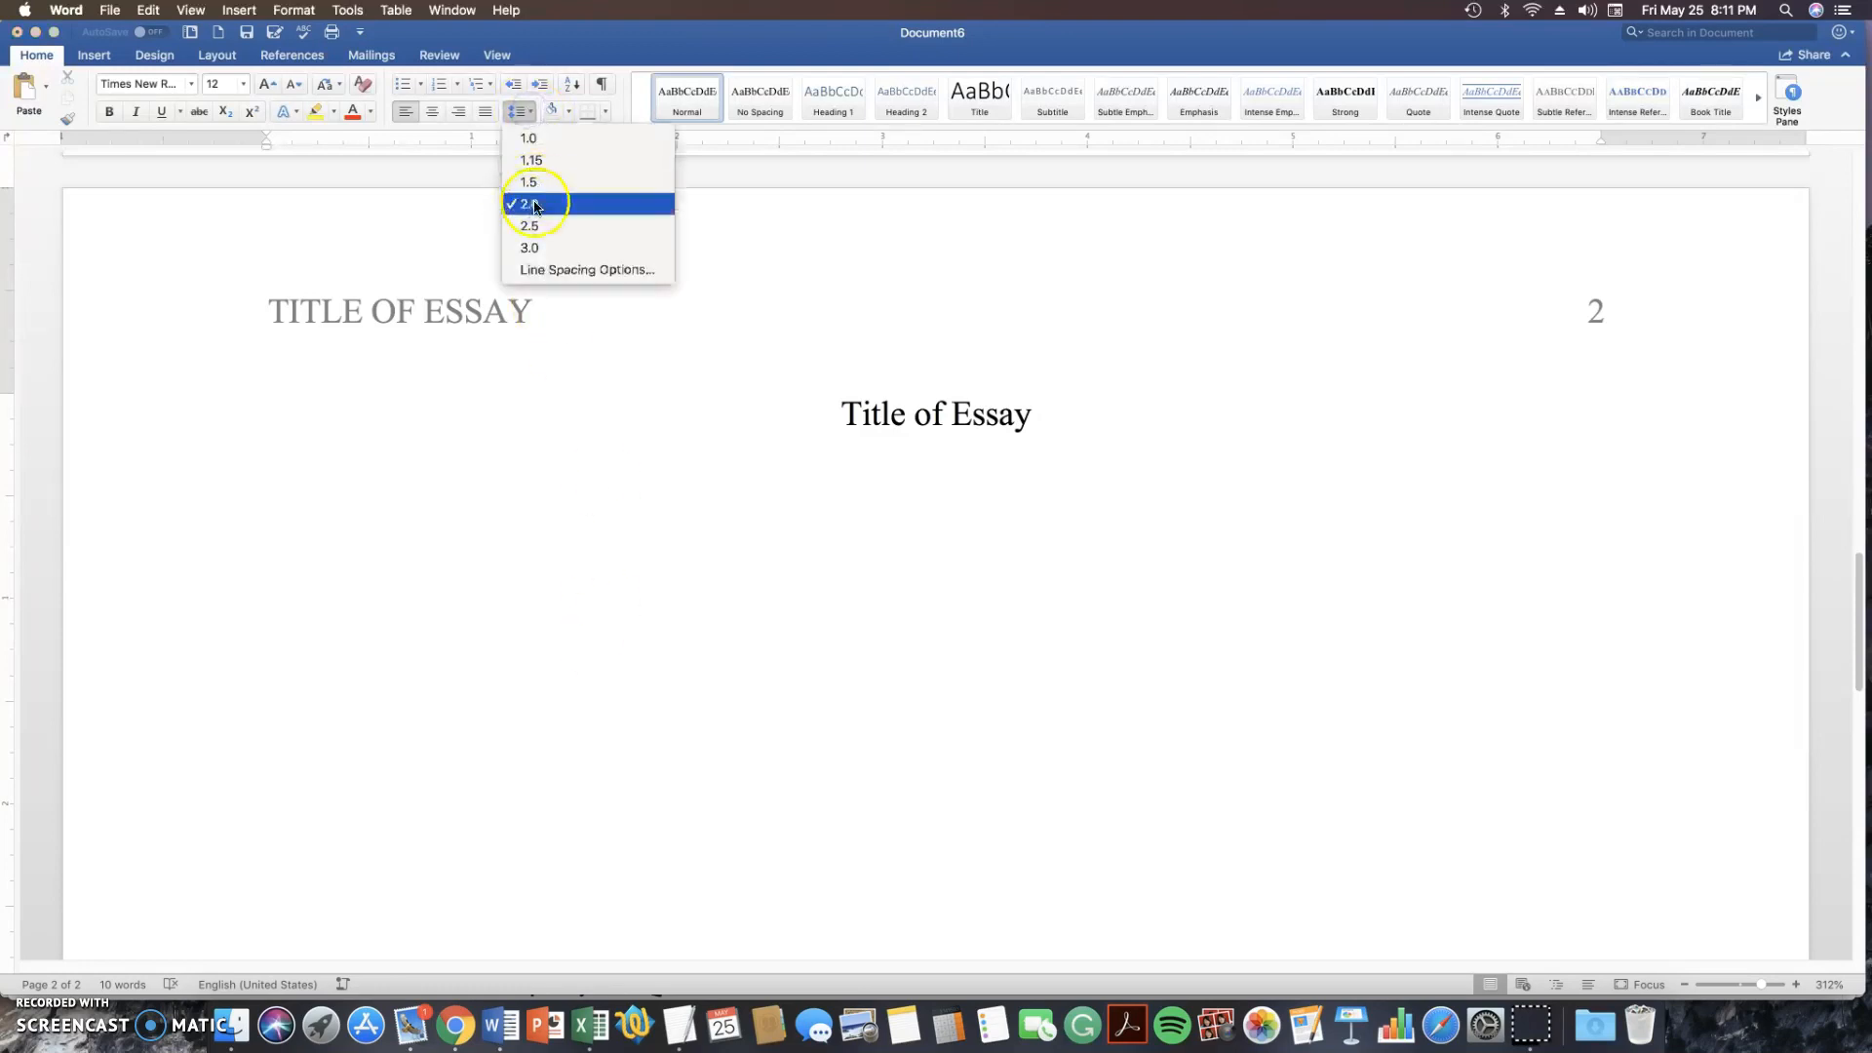
# Write the indented sentence "This is the first sentence of my essay." below the title and start a new paragraph
pyautogui.click(245, 546)
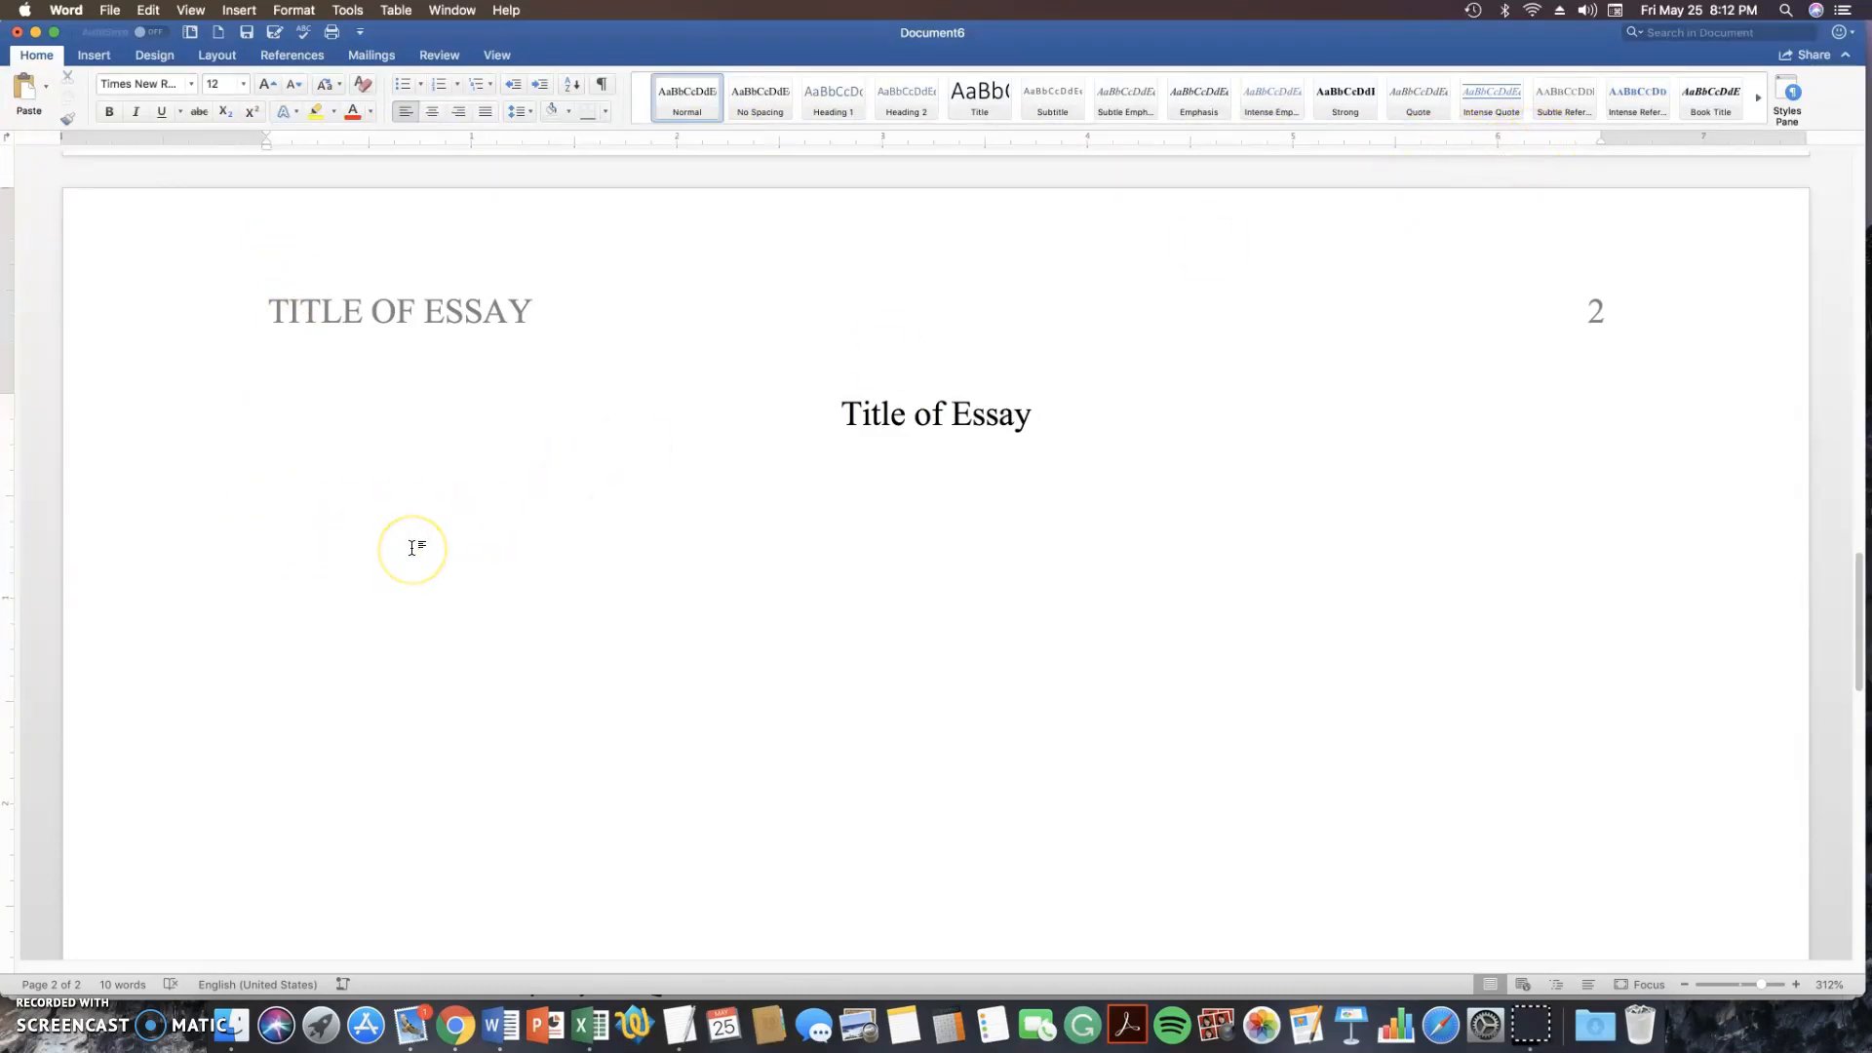
pyautogui.write('This is the f')
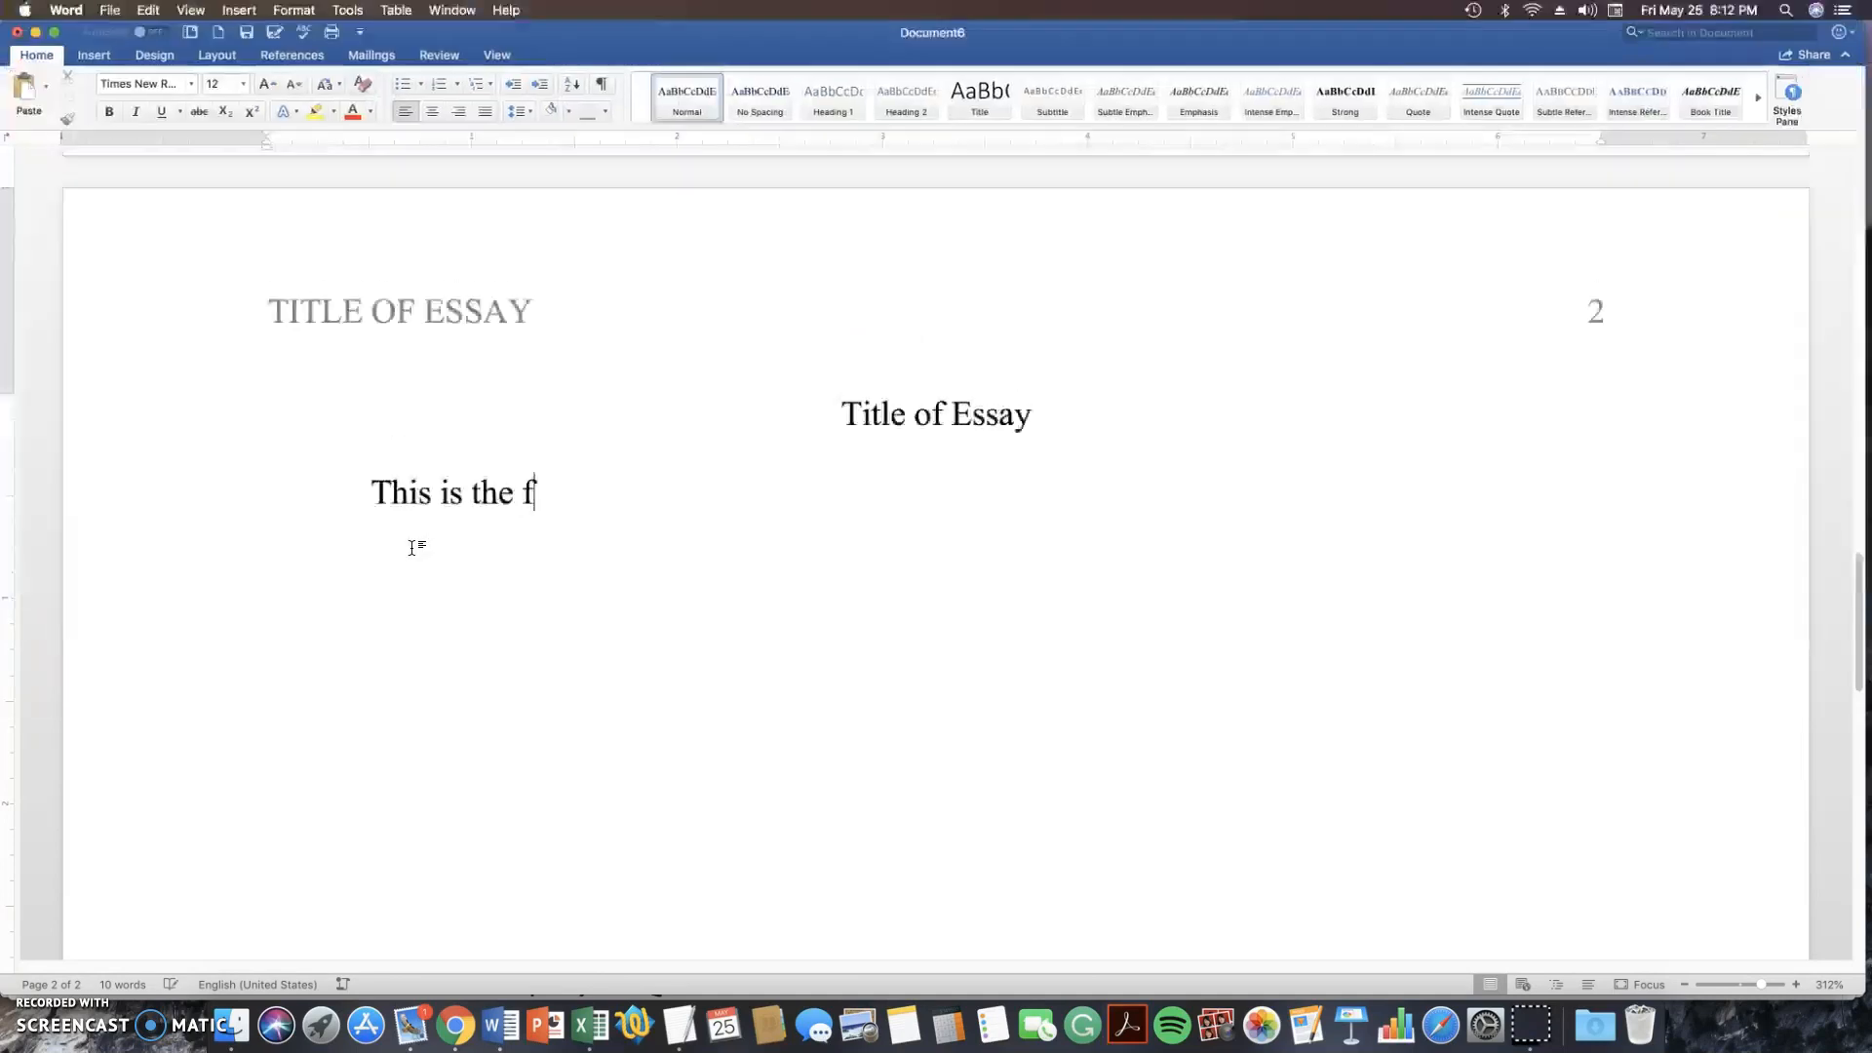
pyautogui.write('irst sen')
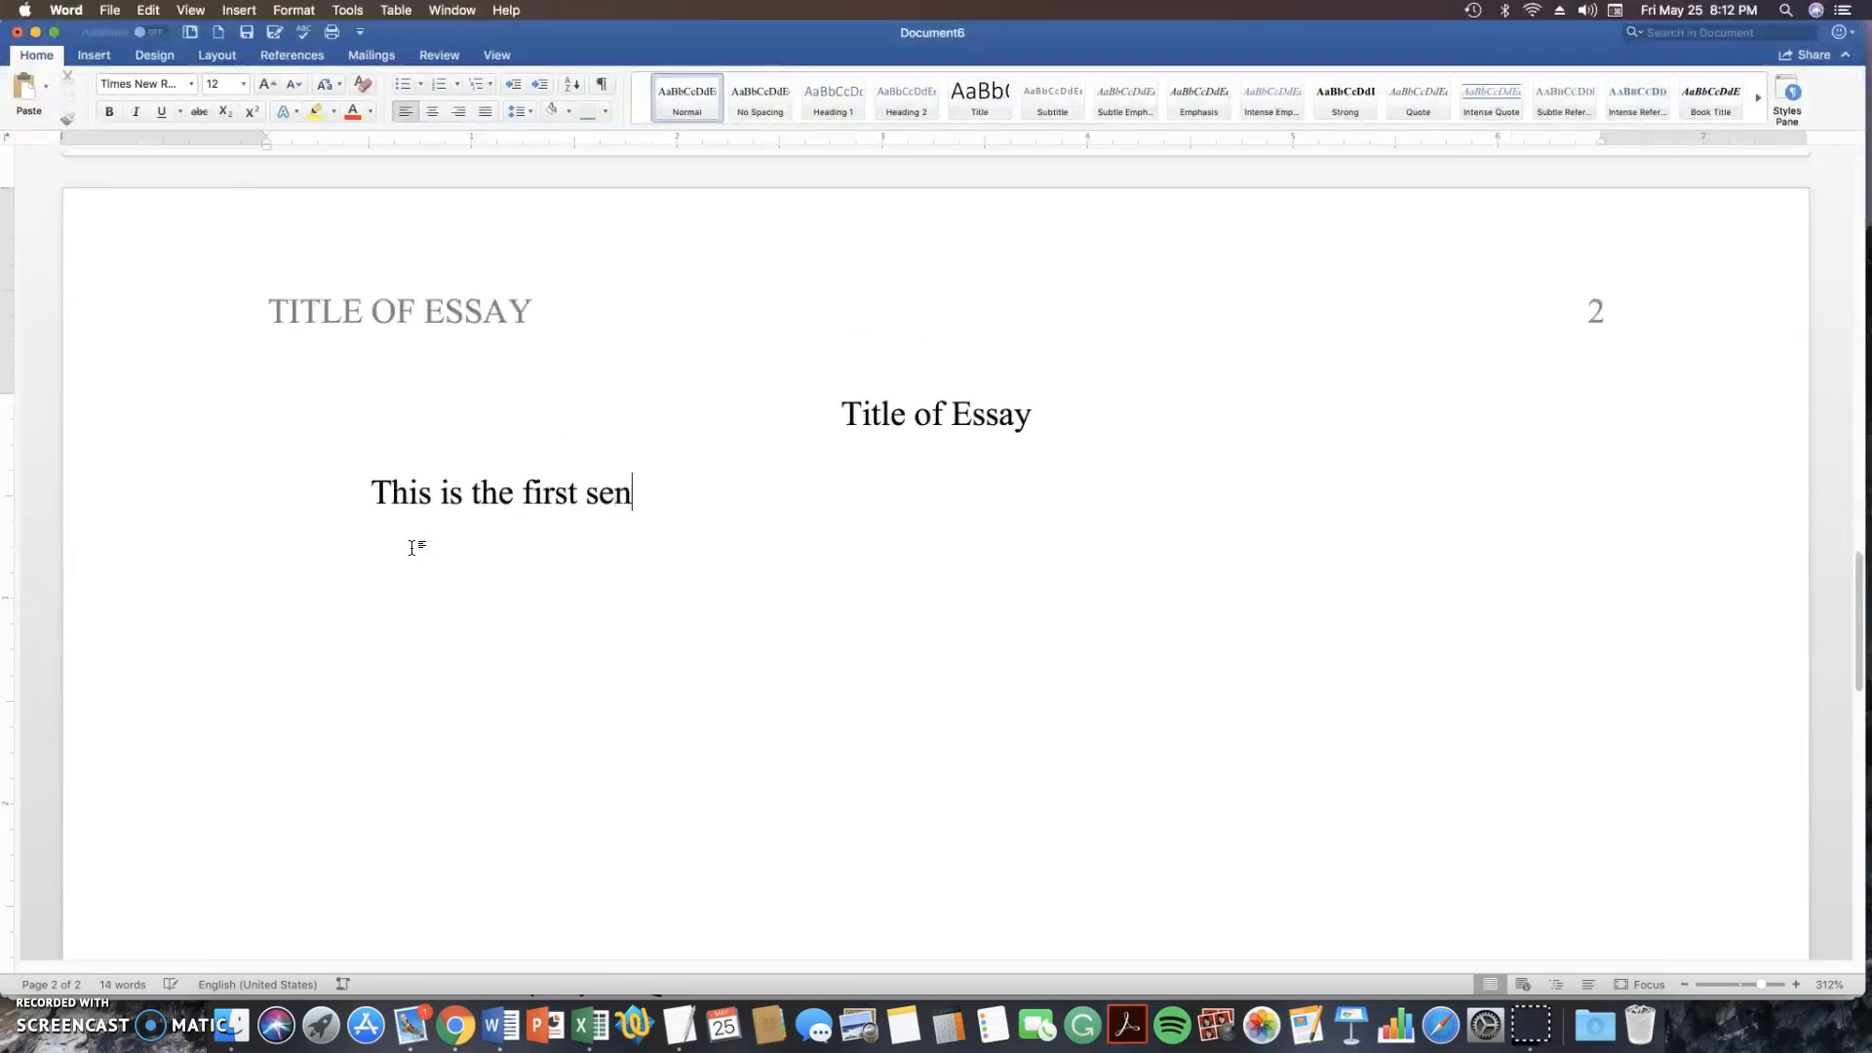
pyautogui.write('tence of my essay.')
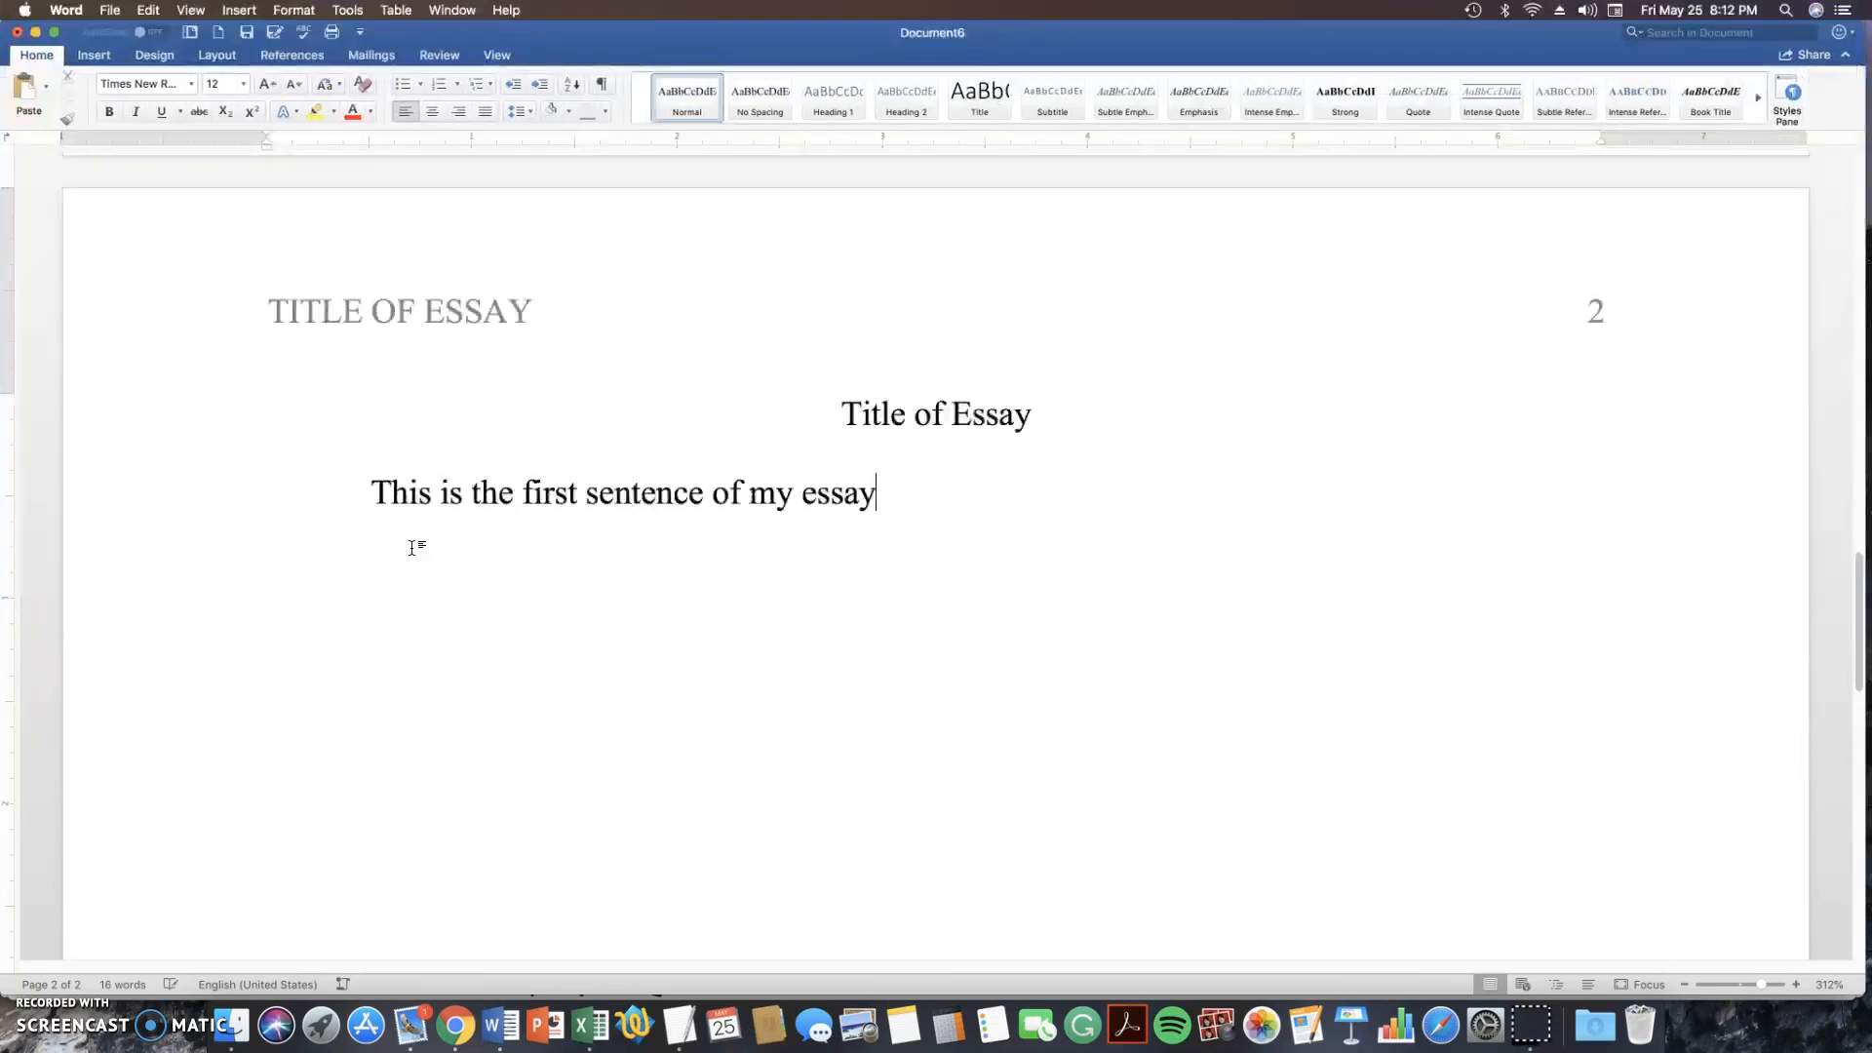
pyautogui.press('Return')
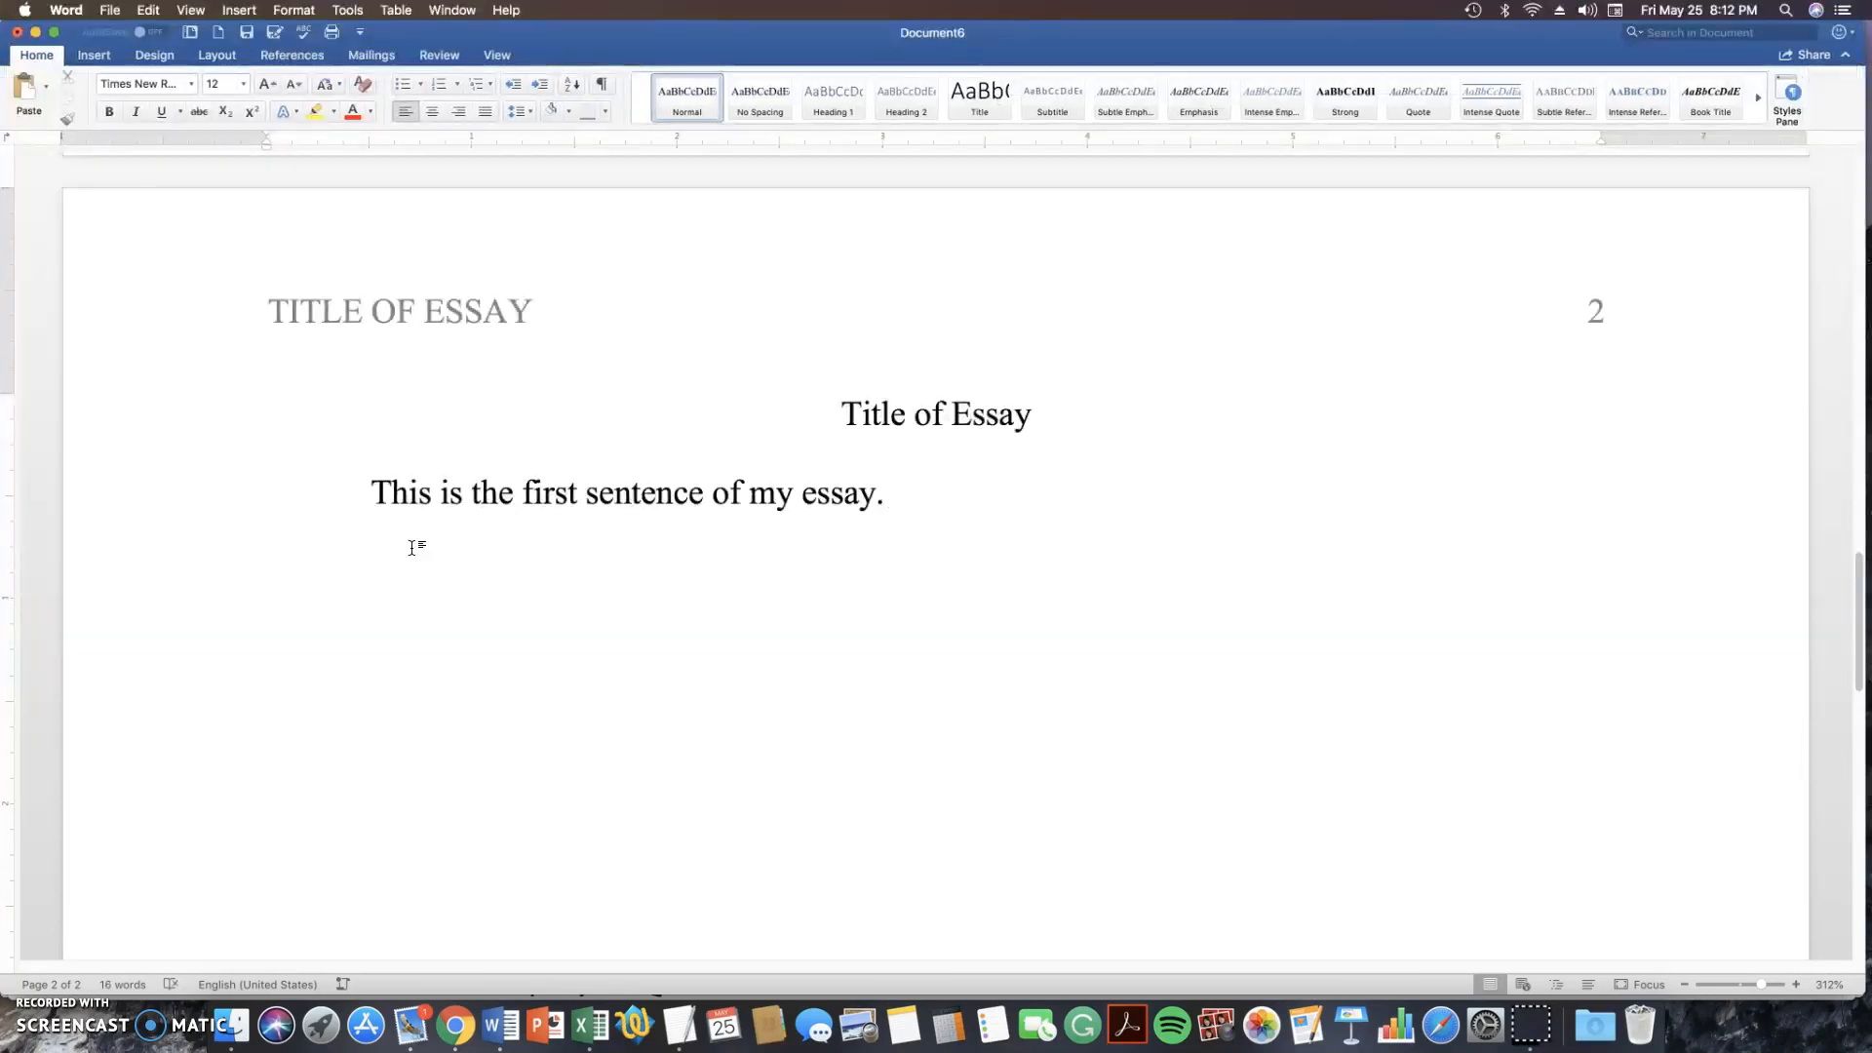